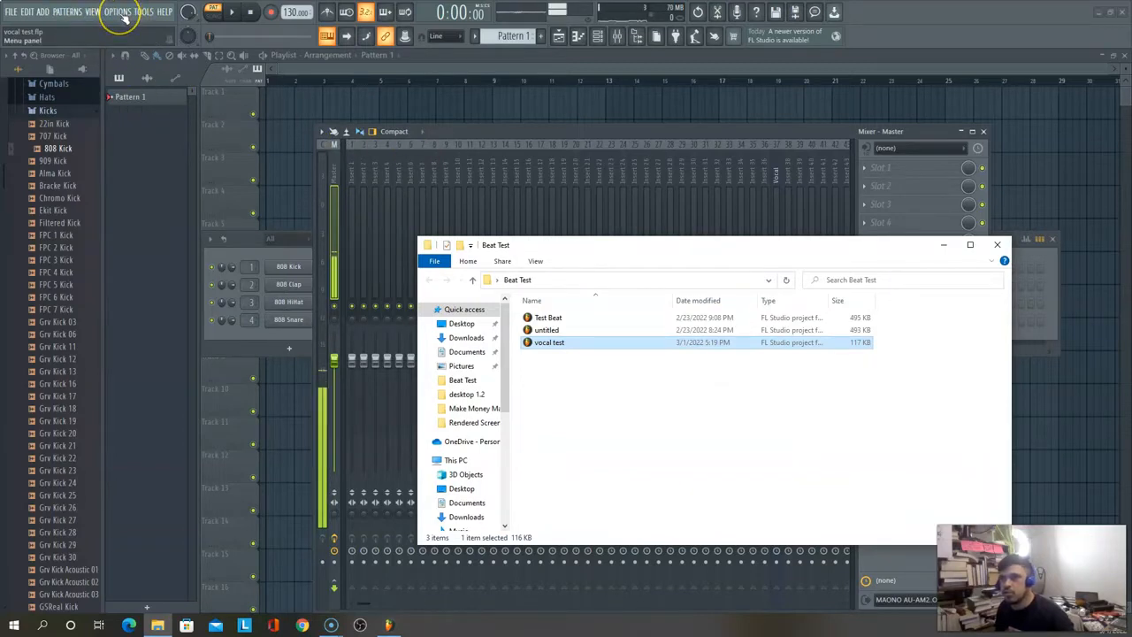
Step: In the audio settings' ASIO panel, set the buffer size to 144 samples and the output latency compensation to 384 samples
left_click(117, 12)
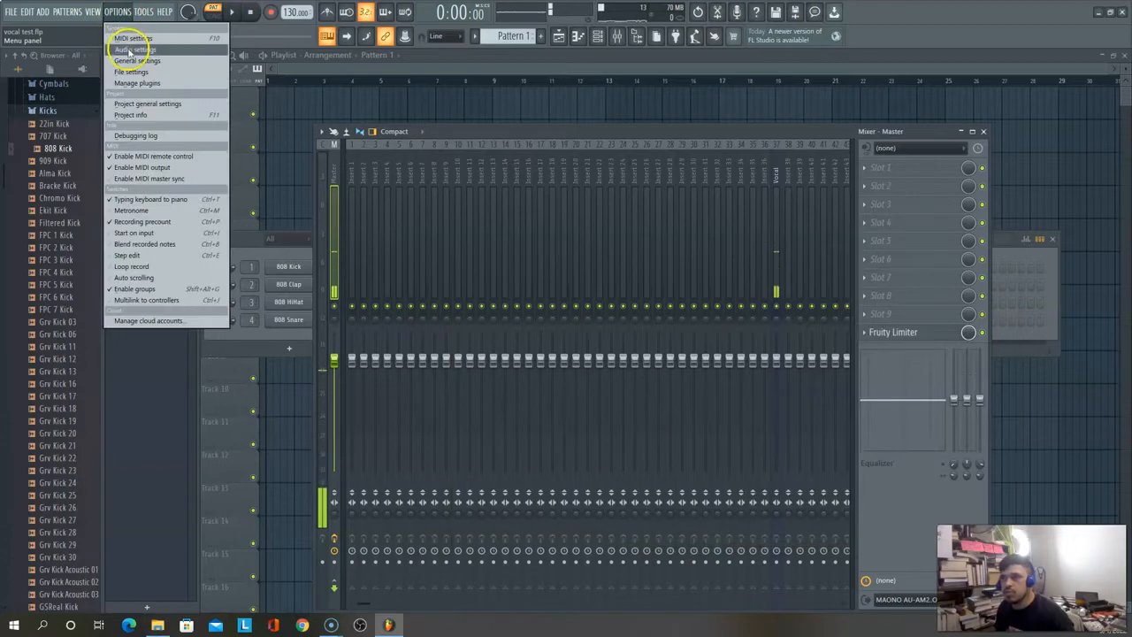
left_click(128, 50)
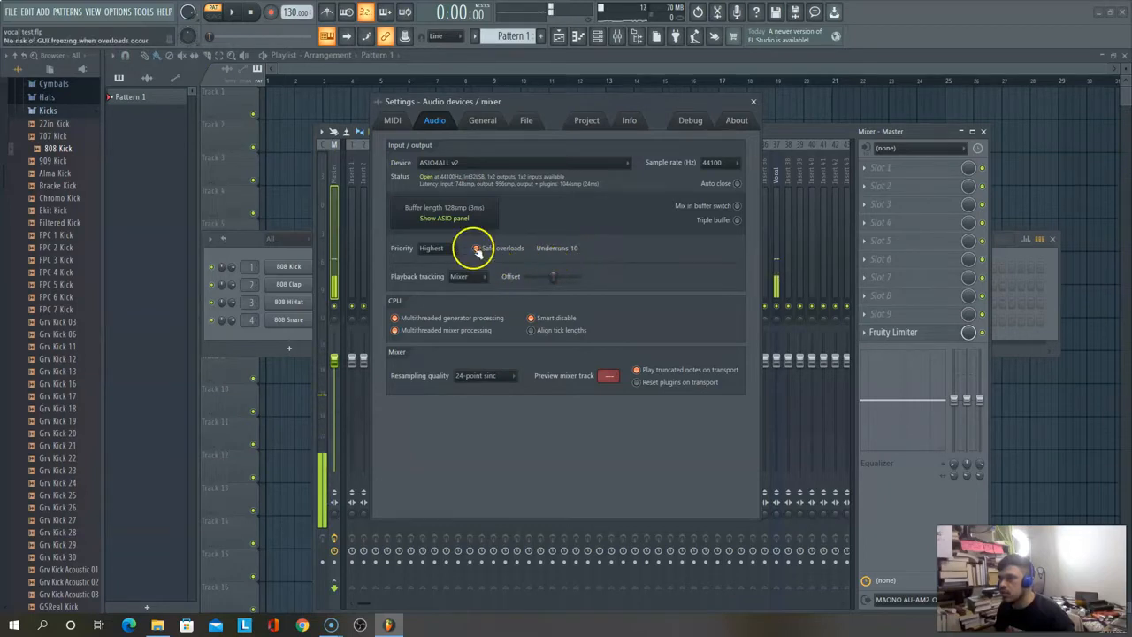
left_click(446, 217)
left_click(677, 349)
left_click_drag(683, 352, 685, 355)
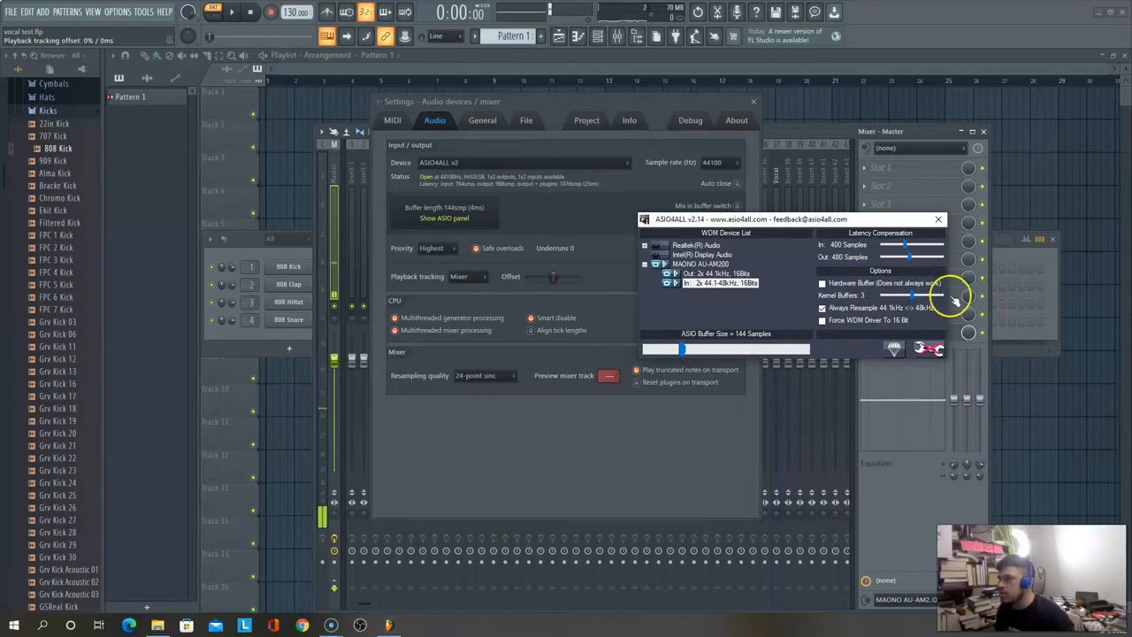
left_click_drag(906, 256, 909, 258)
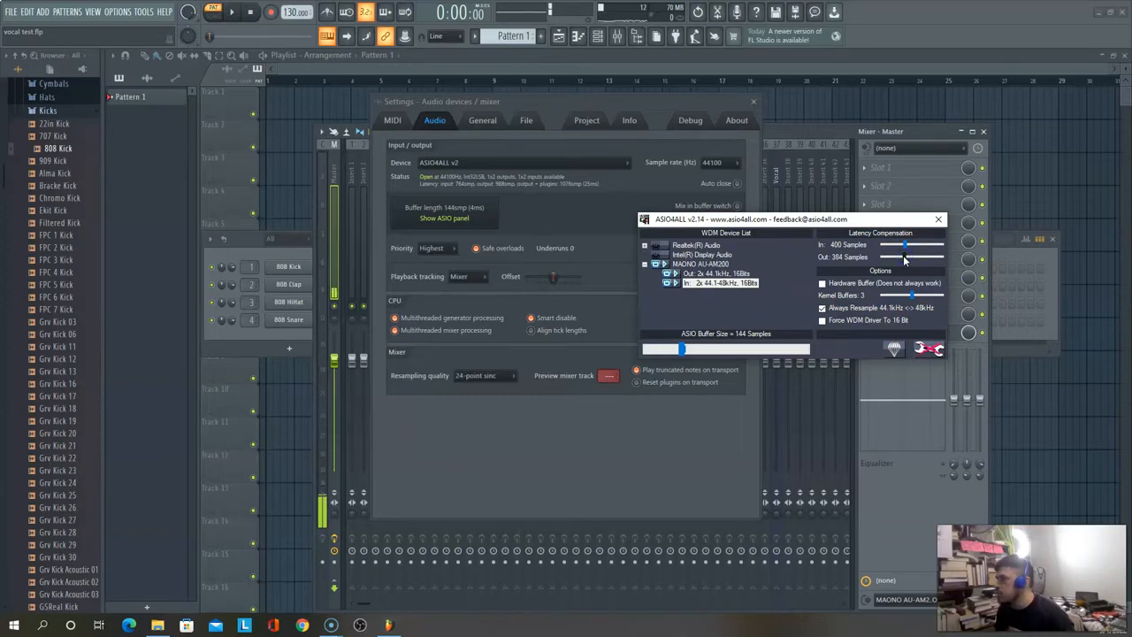
left_click(936, 224)
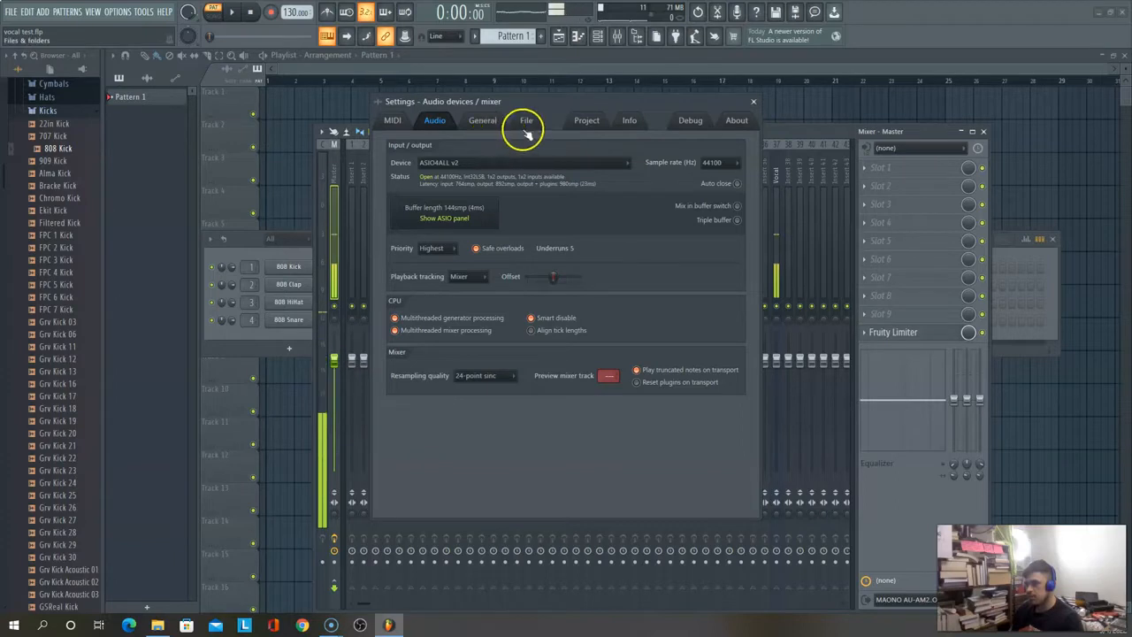
Step: Reposition the audio settings window, reopen the ASIO panel, and raise the ASIO buffer size to 176 samples
left_click_drag(585, 103, 655, 142)
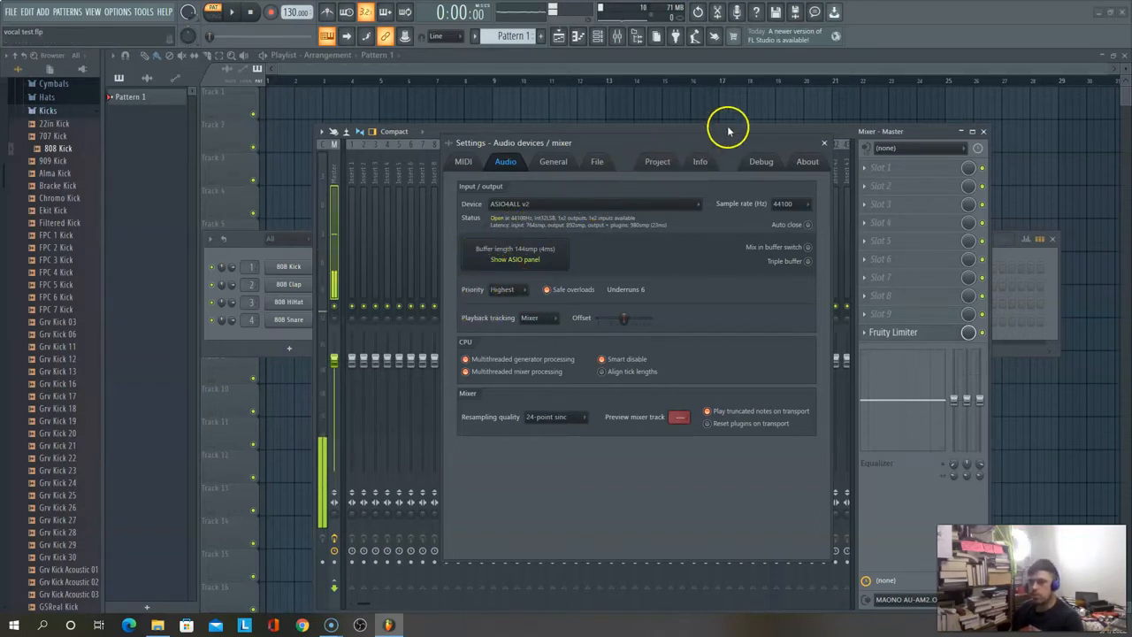
left_click_drag(725, 145, 721, 178)
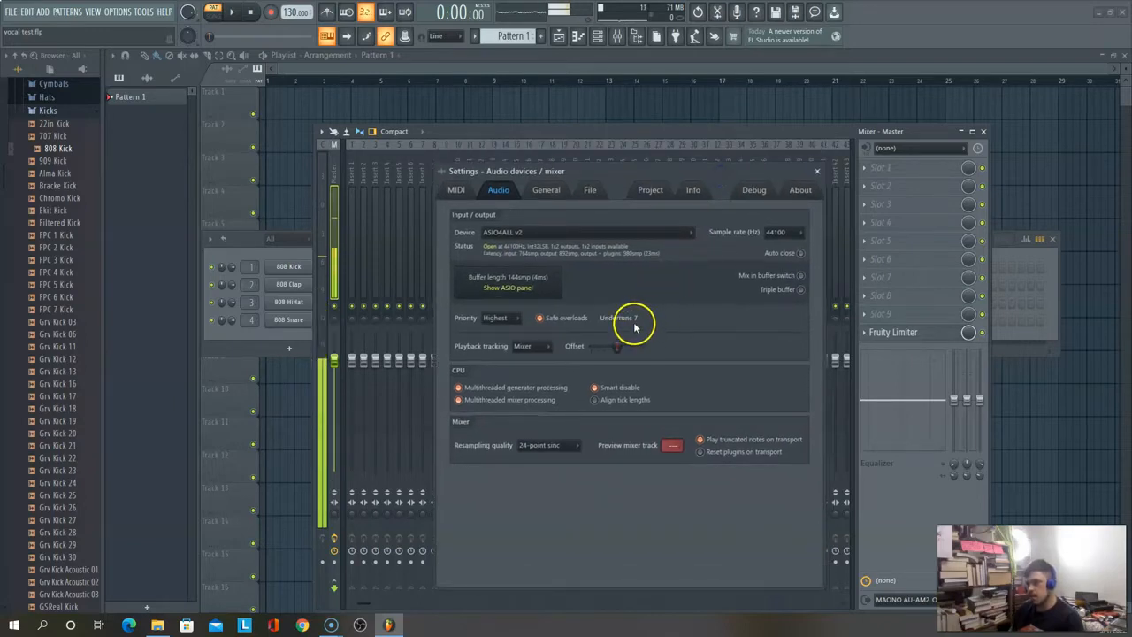
left_click(509, 287)
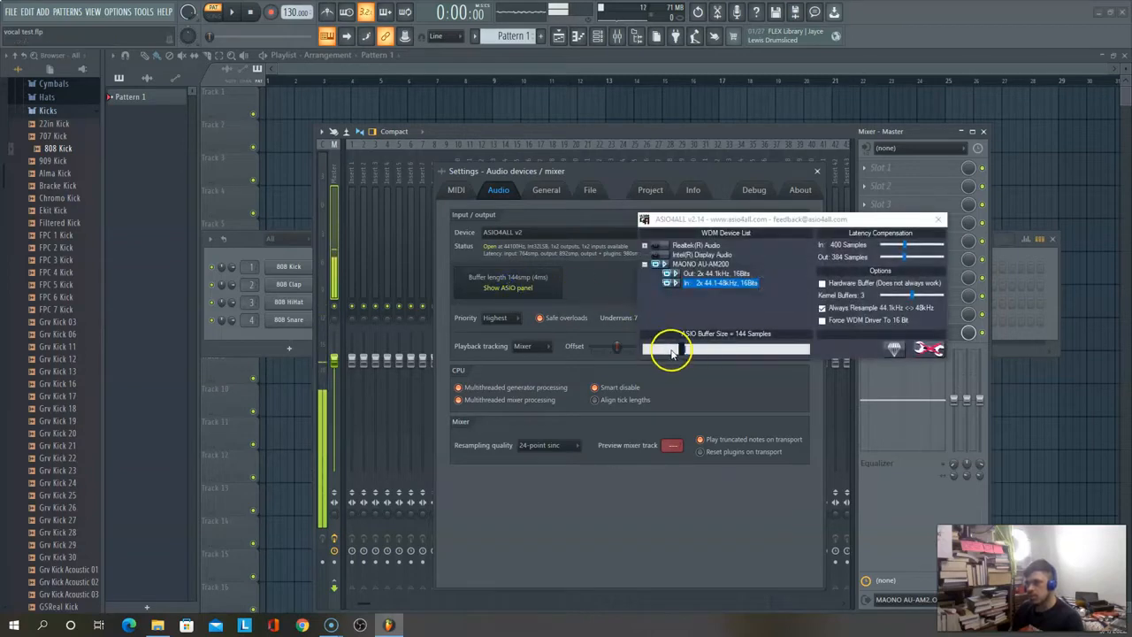
left_click(682, 348)
left_click_drag(683, 354, 691, 356)
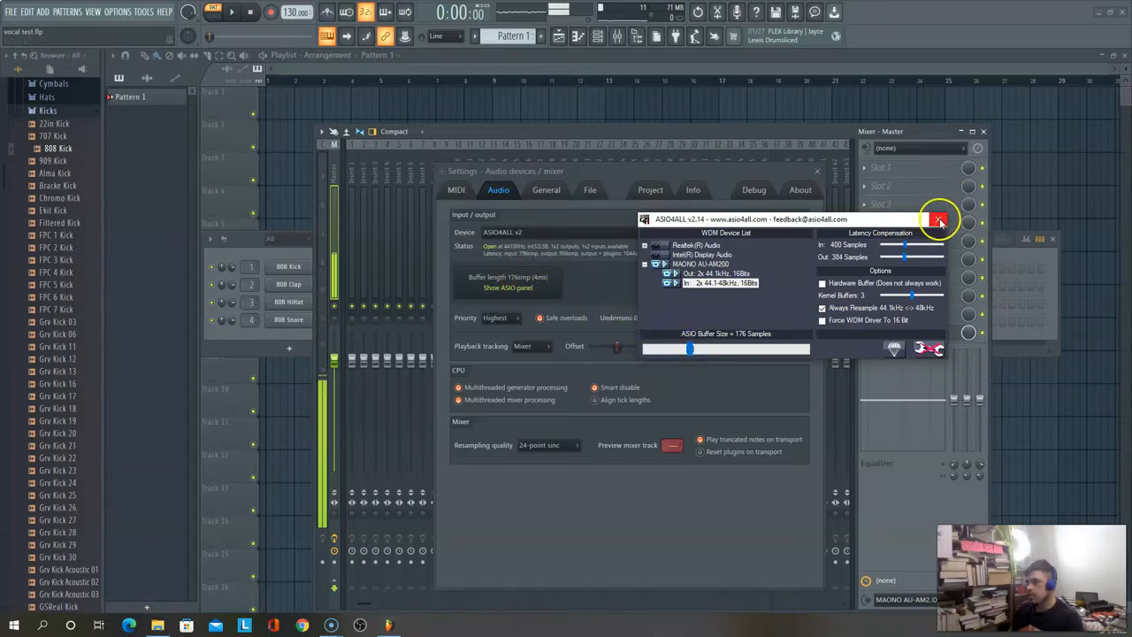
left_click_drag(881, 224, 753, 366)
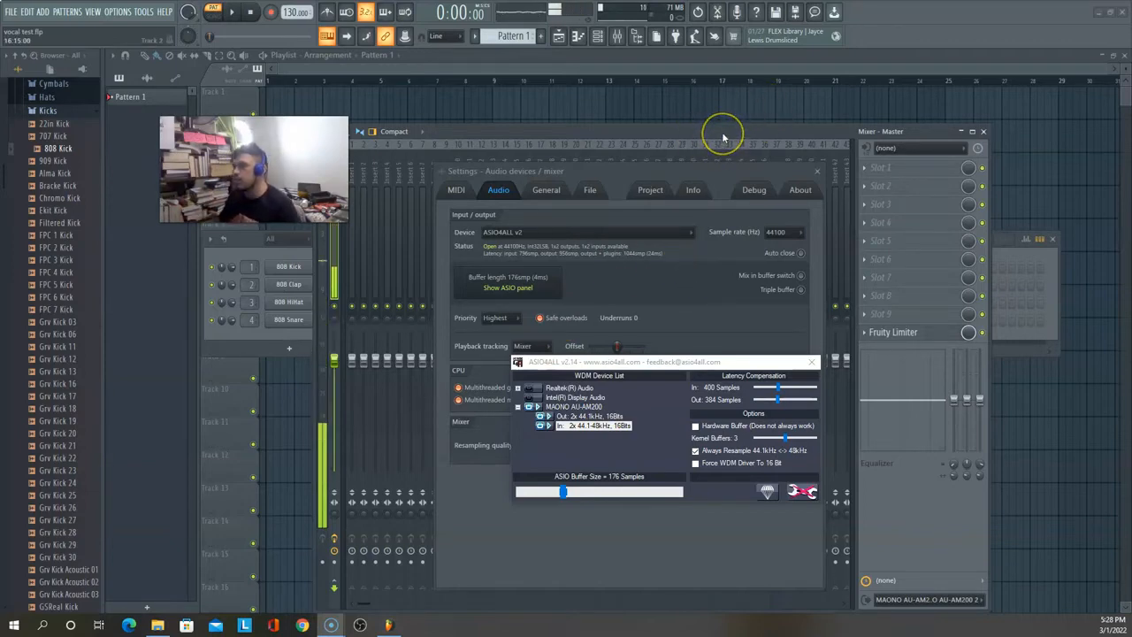
Step: Close and reopen the audio settings, choose ASIO4ALL v2 as the audio device, and close the driver's panel
left_click(821, 174)
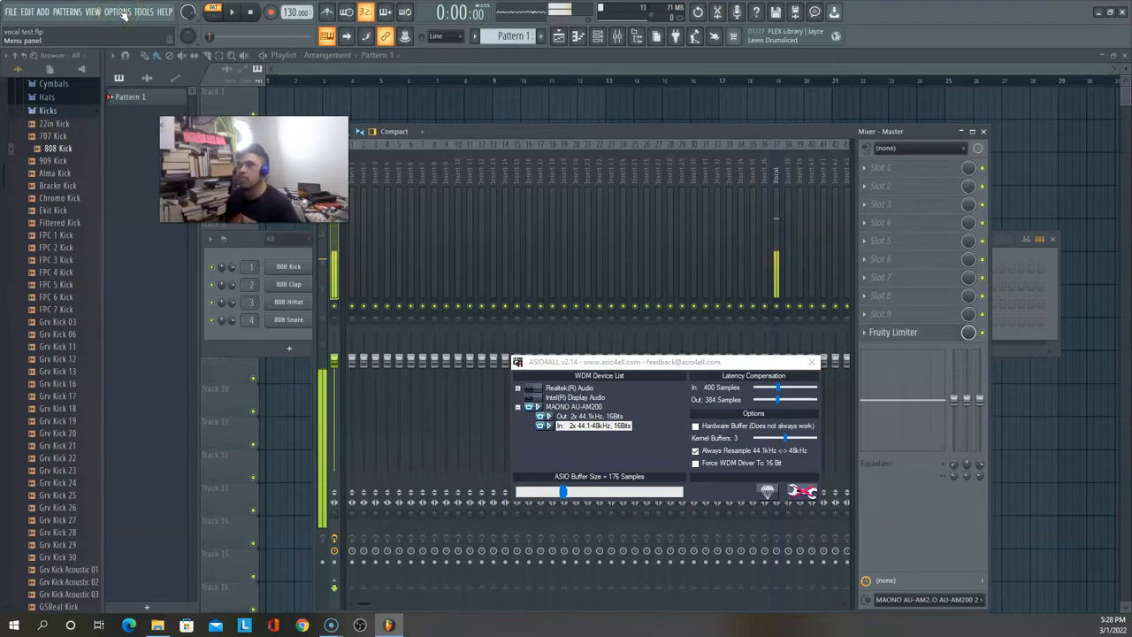
left_click(122, 12)
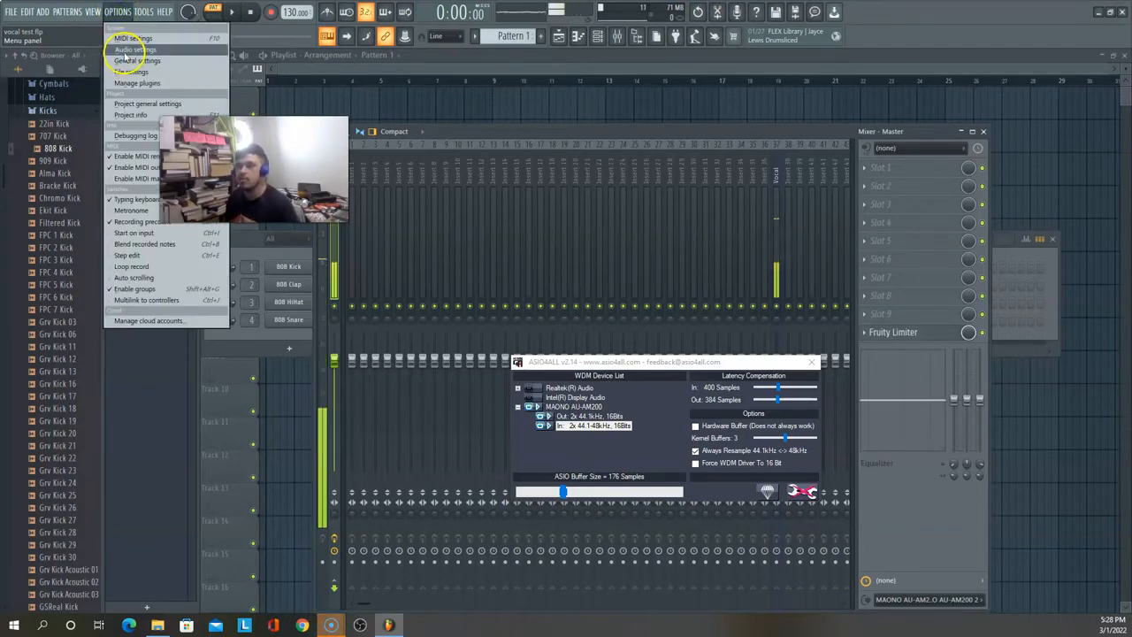
left_click(129, 49)
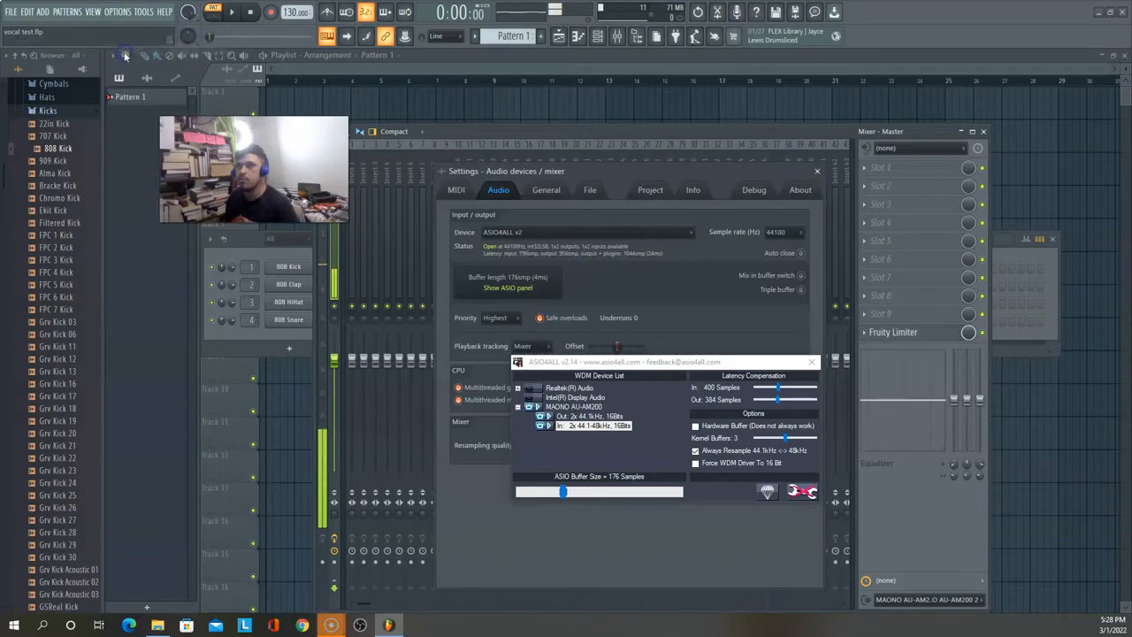
left_click(537, 232)
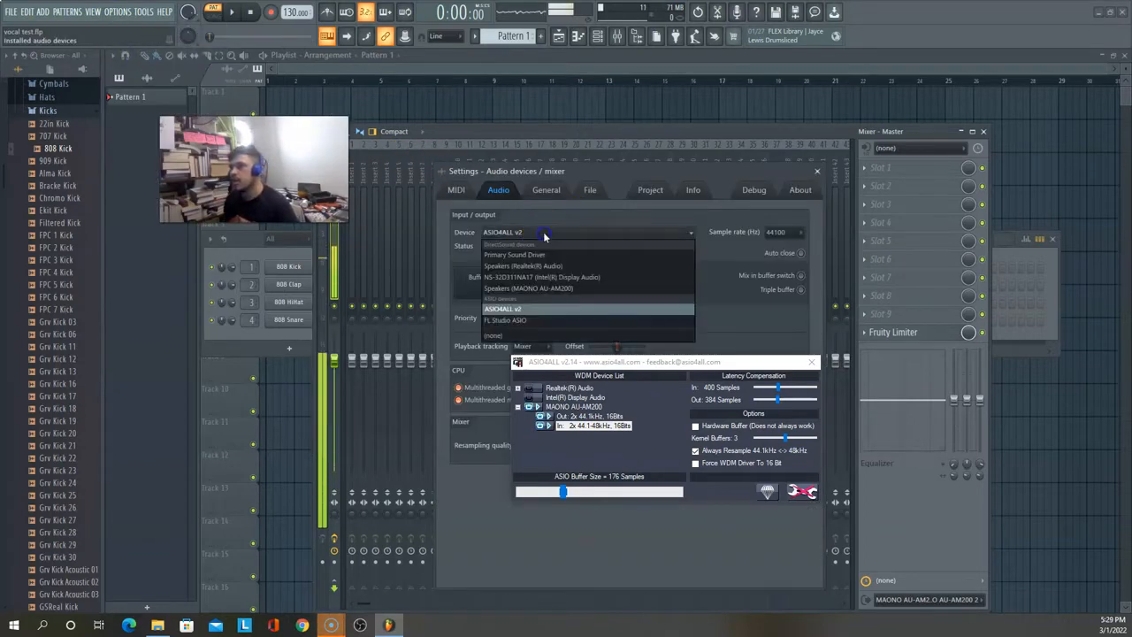
left_click(512, 308)
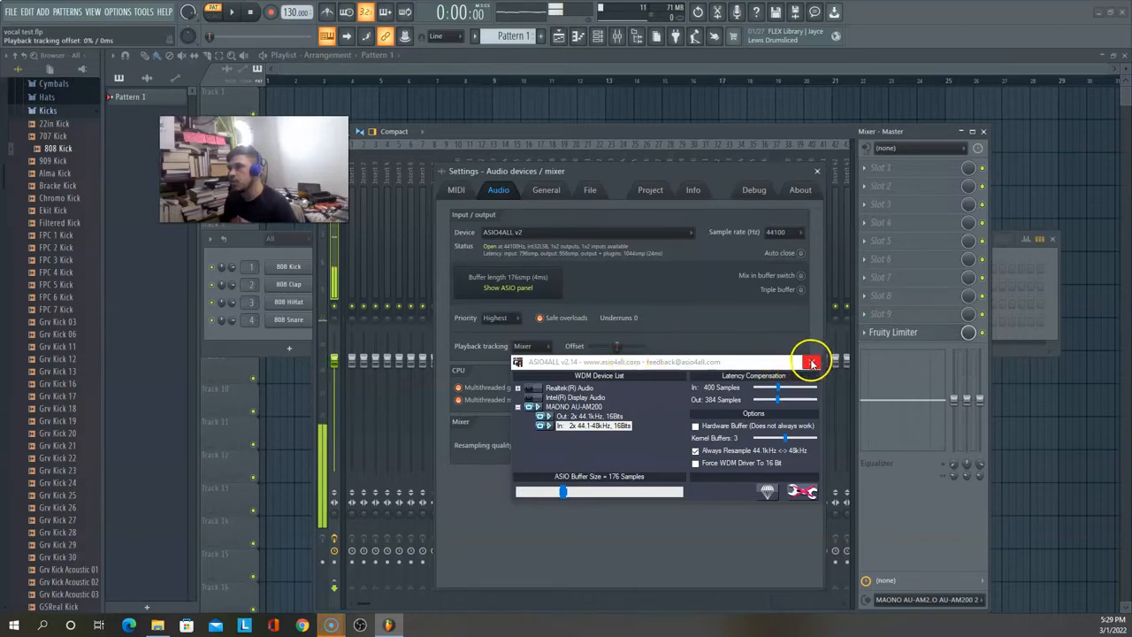
left_click(811, 362)
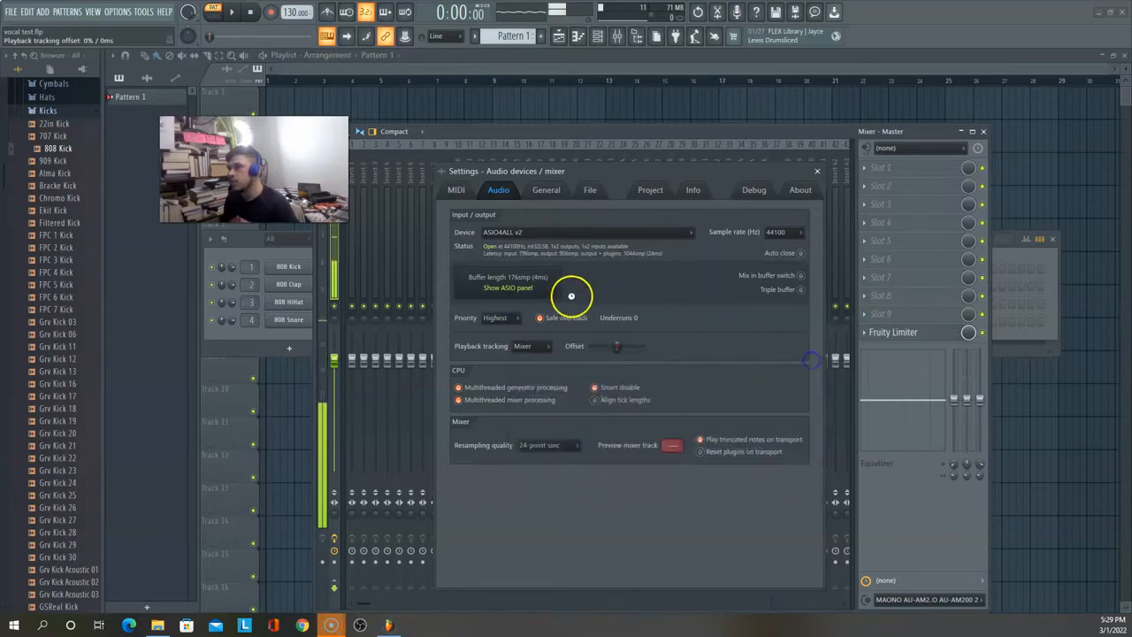
Step: Set the input and output latency compensation to 544 samples, and lower the ASIO buffer size to 128 samples before returning it to 144
left_click(524, 287)
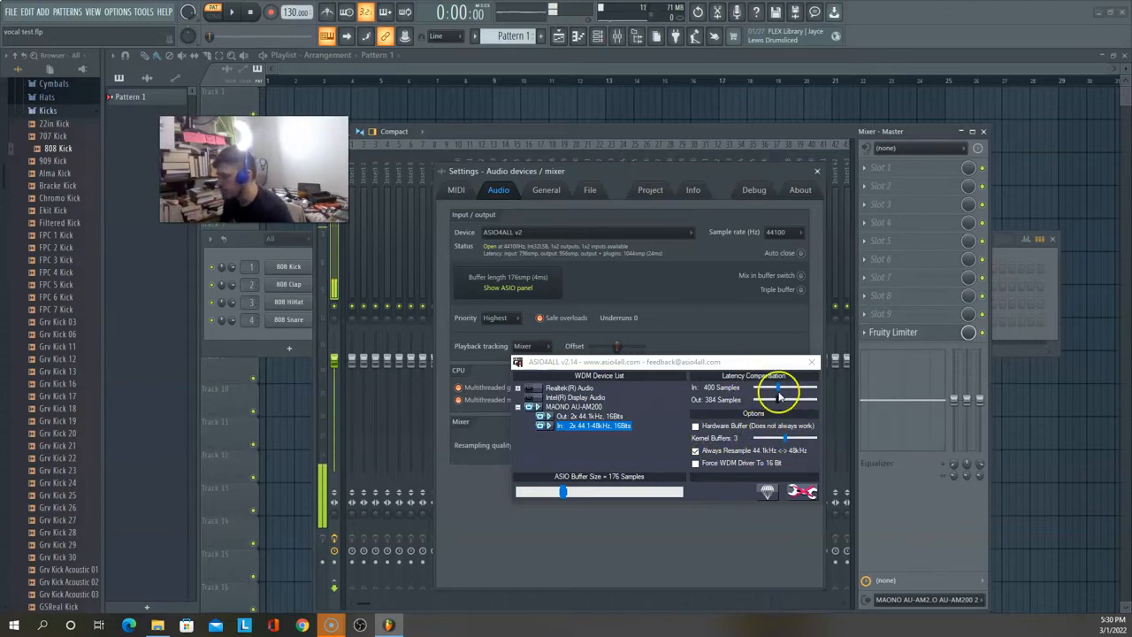
left_click_drag(778, 400, 787, 392)
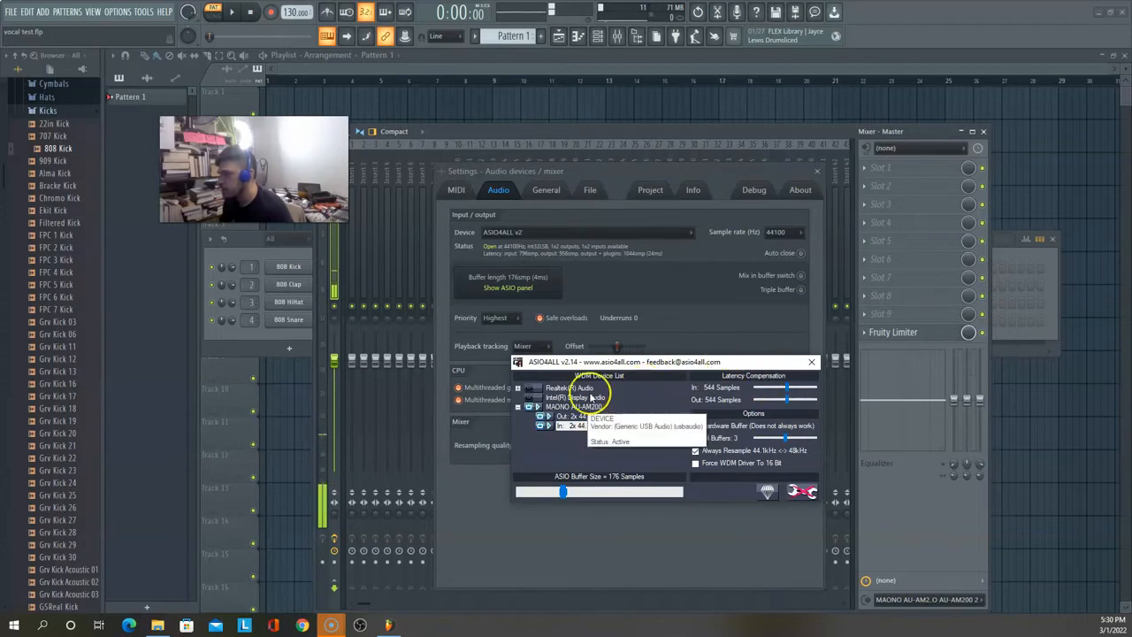
left_click_drag(562, 494, 560, 497)
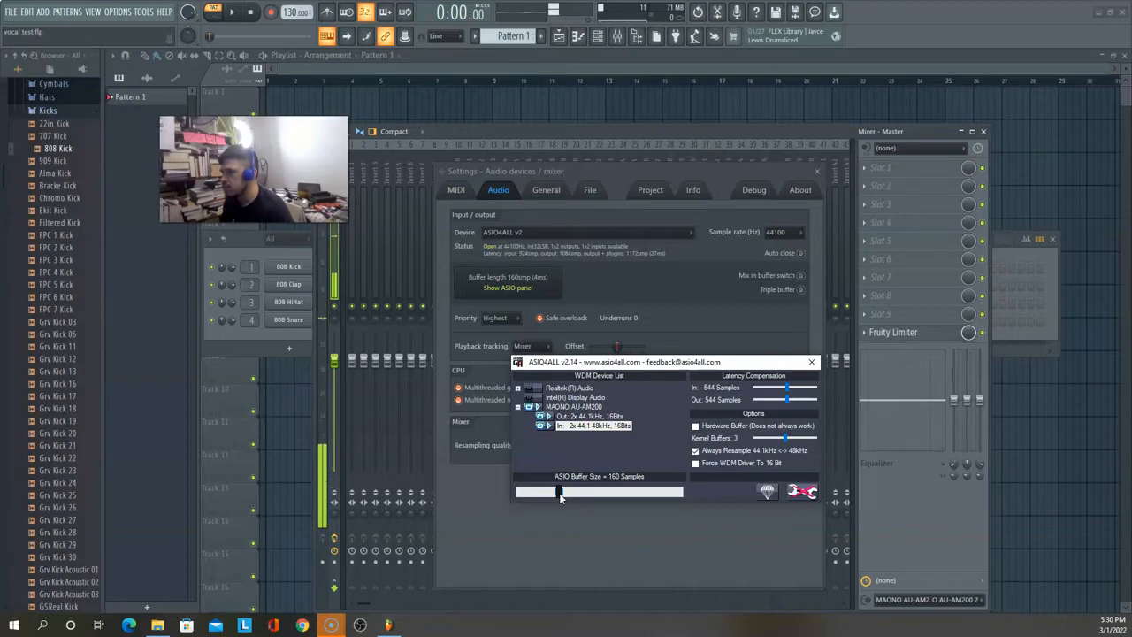
left_click_drag(560, 495, 558, 496)
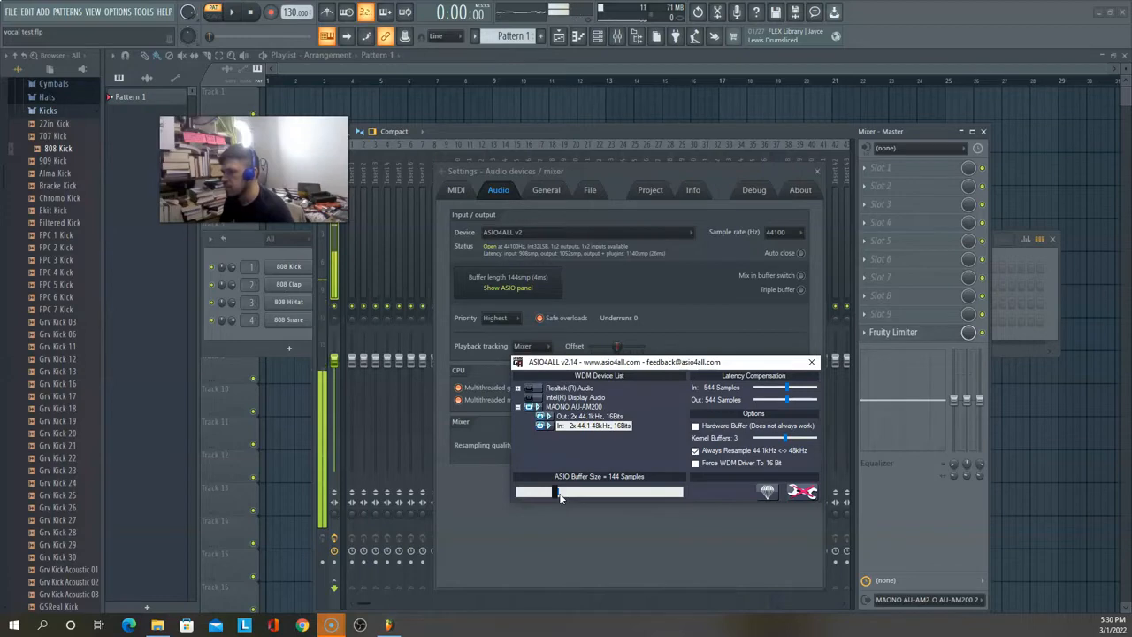
key("Left")
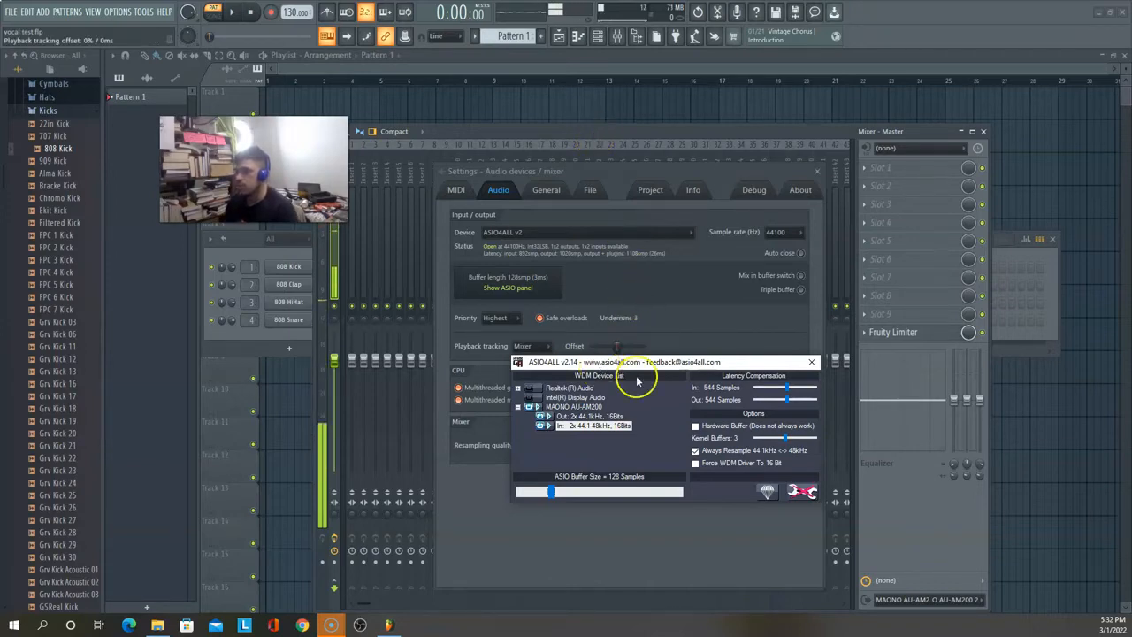
left_click(552, 491)
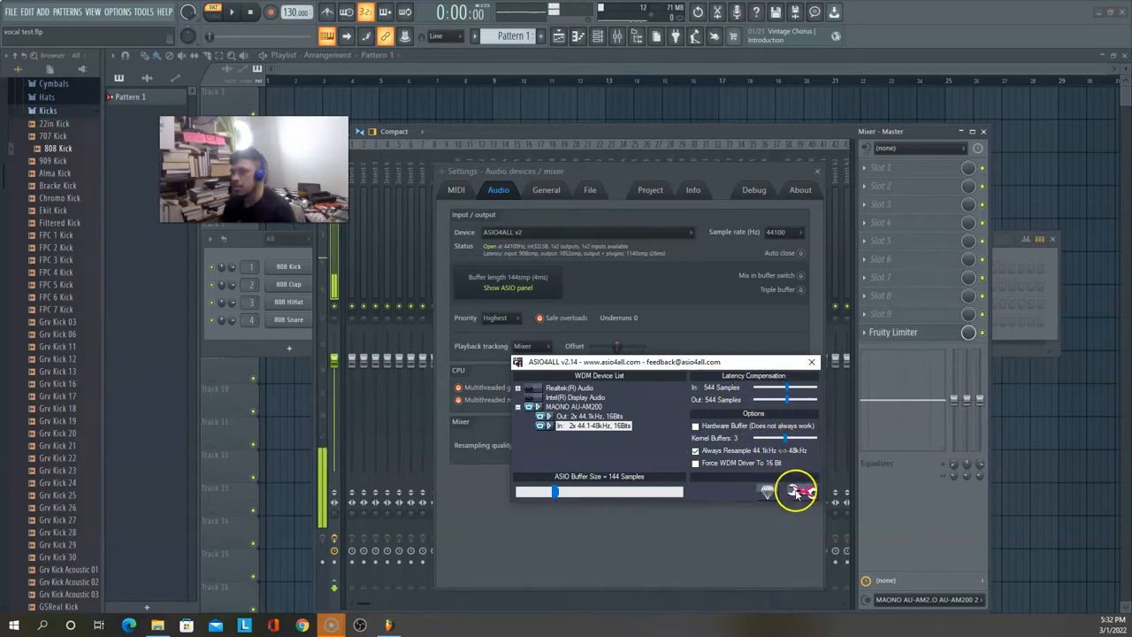
Step: Toggle the ASIO4ALL advanced options off and on, and inspect the settings of the MAONO AU-AM200 input and output
left_click(796, 492)
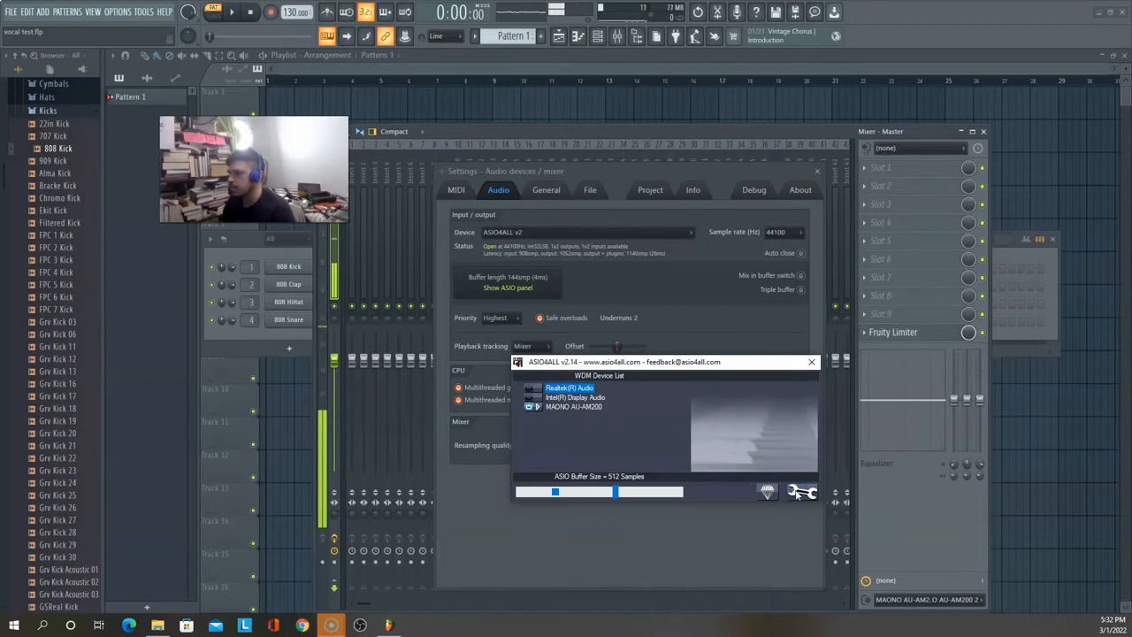
left_click(798, 493)
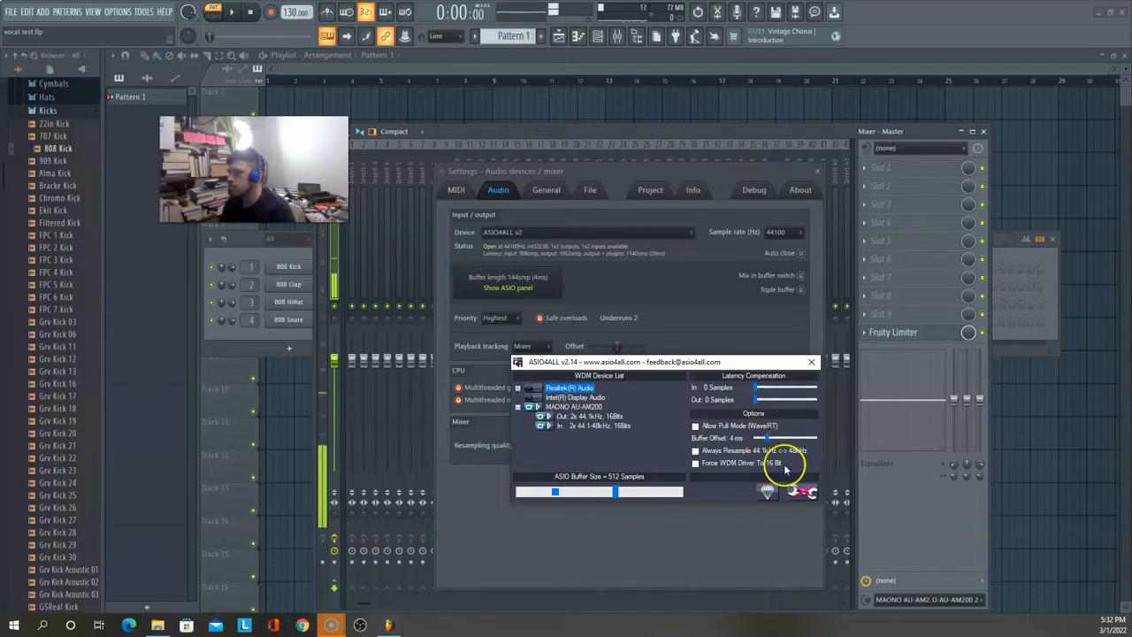
left_click(566, 427)
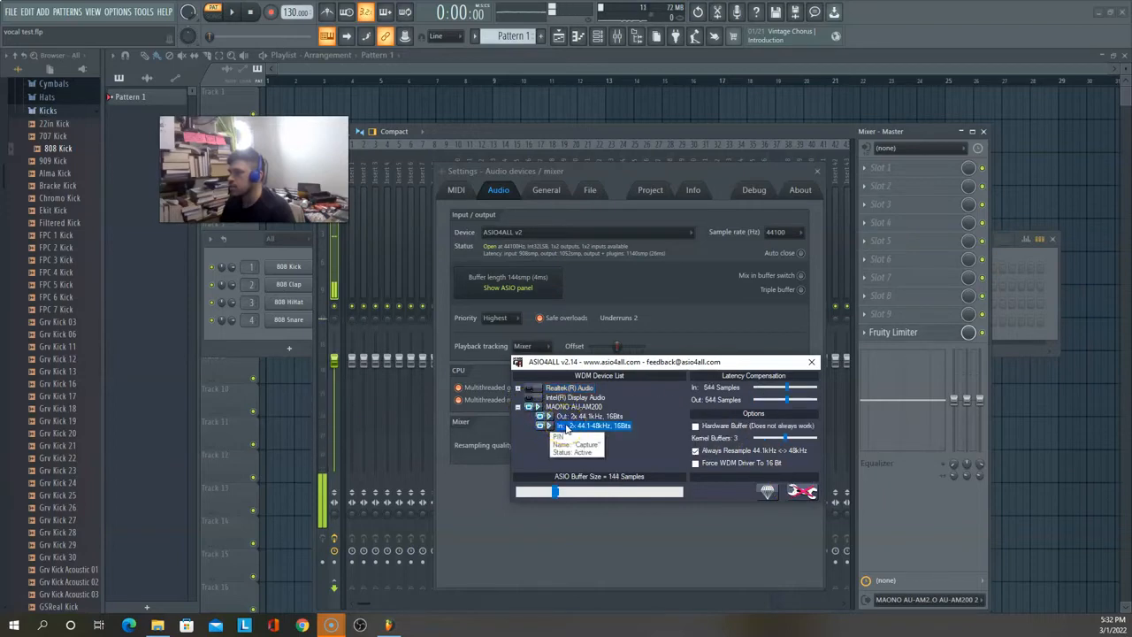
left_click(580, 416)
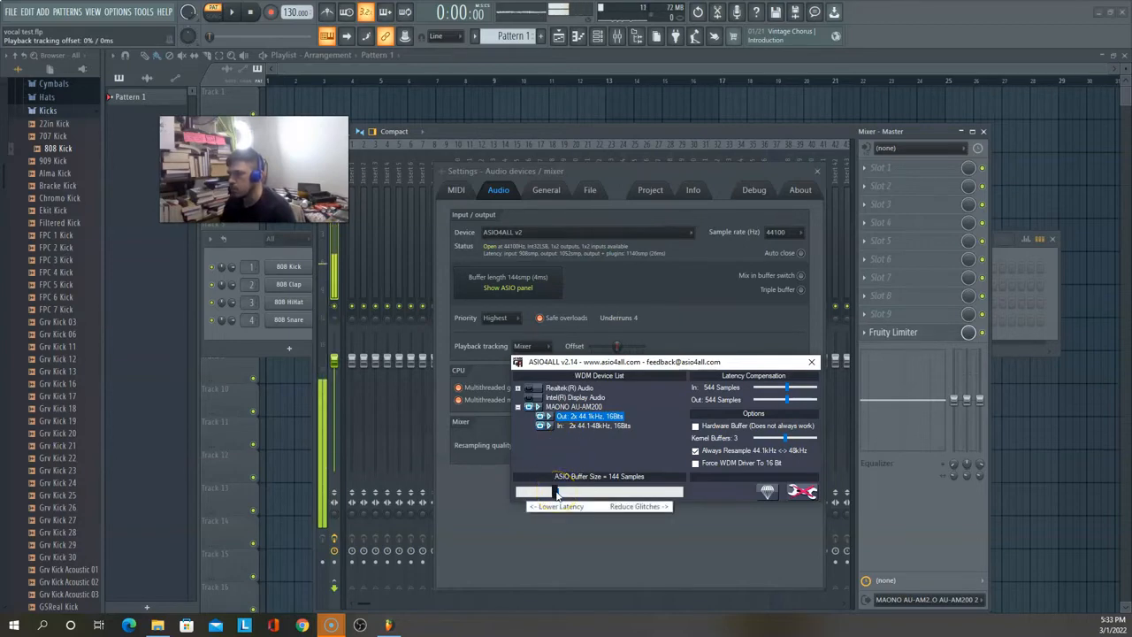
Step: Raise the ASIO buffer size to 160 and finally 176 samples, and close the driver panel and audio settings
left_click_drag(556, 495, 559, 498)
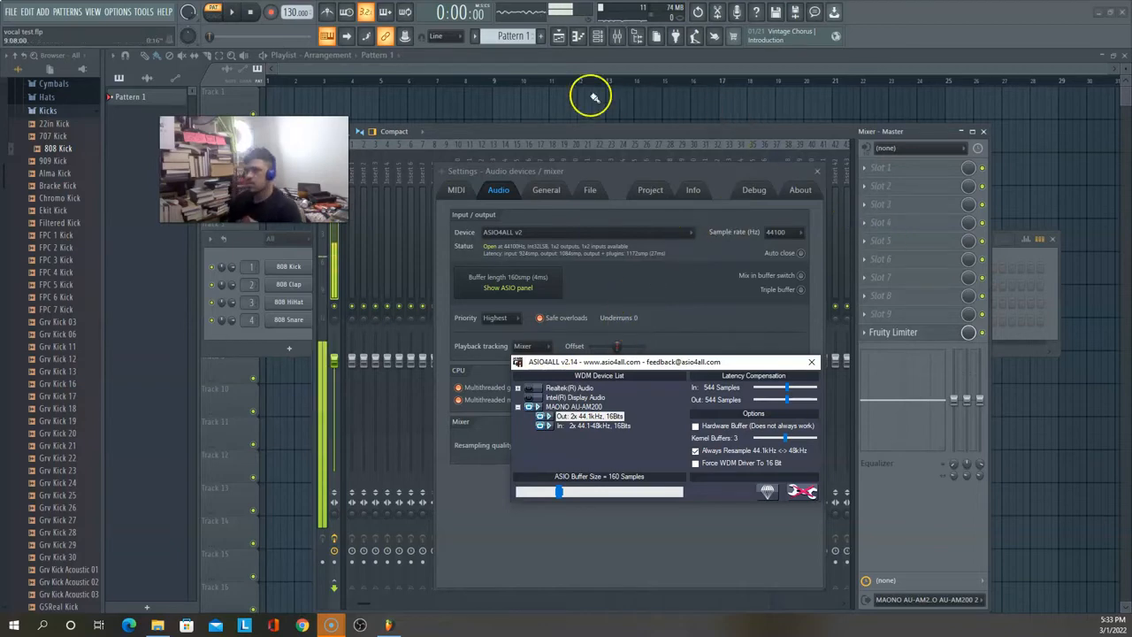
left_click(770, 131)
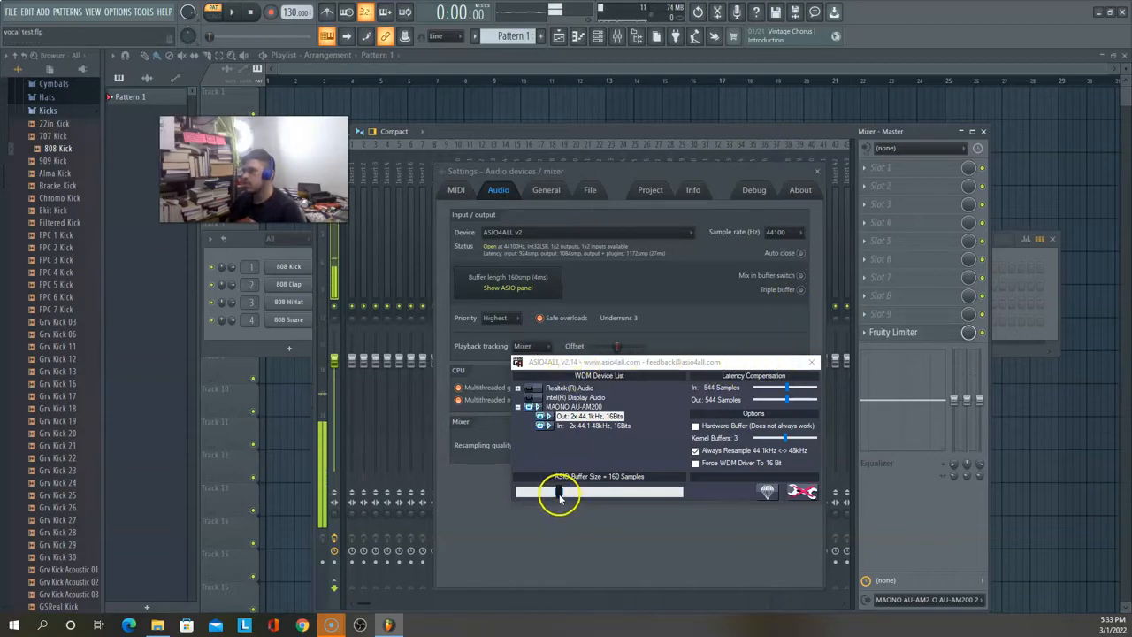
left_click_drag(559, 492, 566, 498)
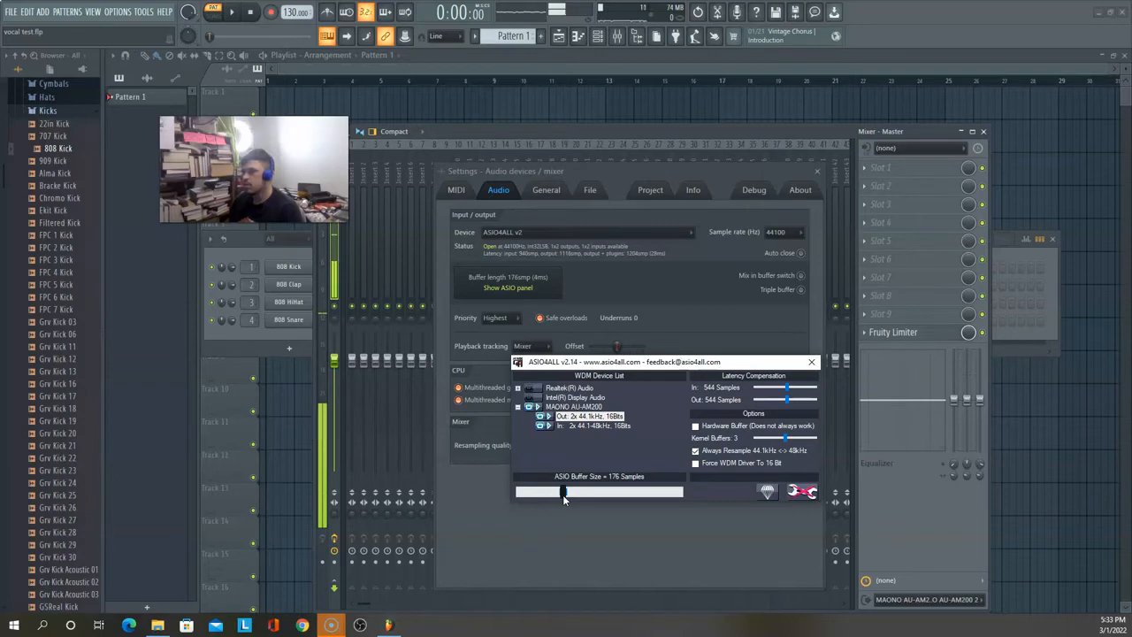
left_click(809, 363)
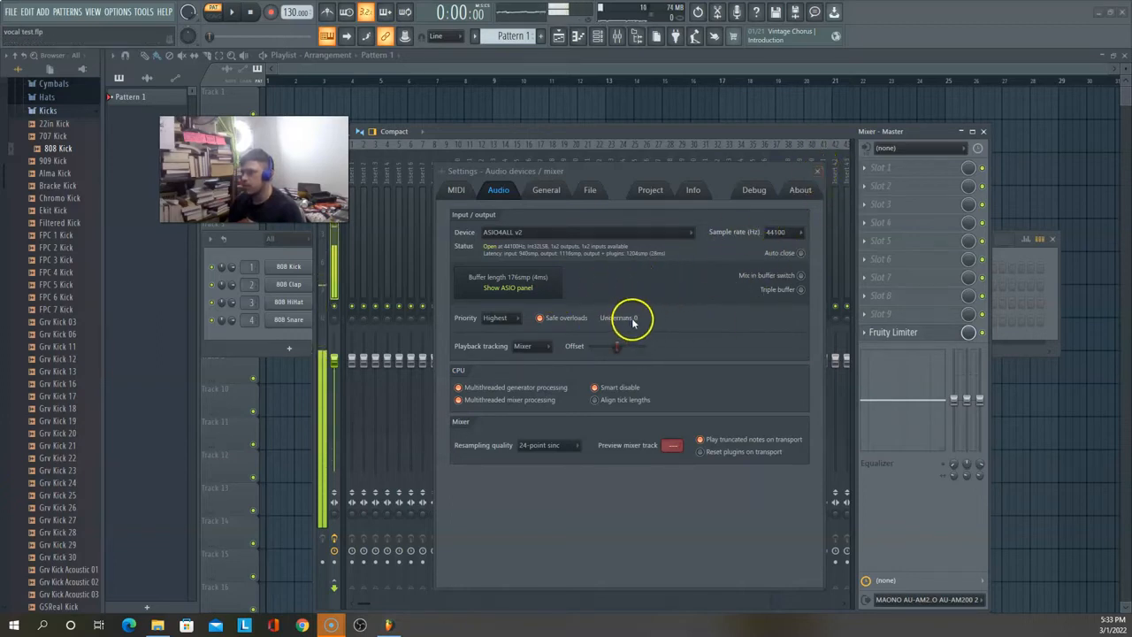
left_click(817, 170)
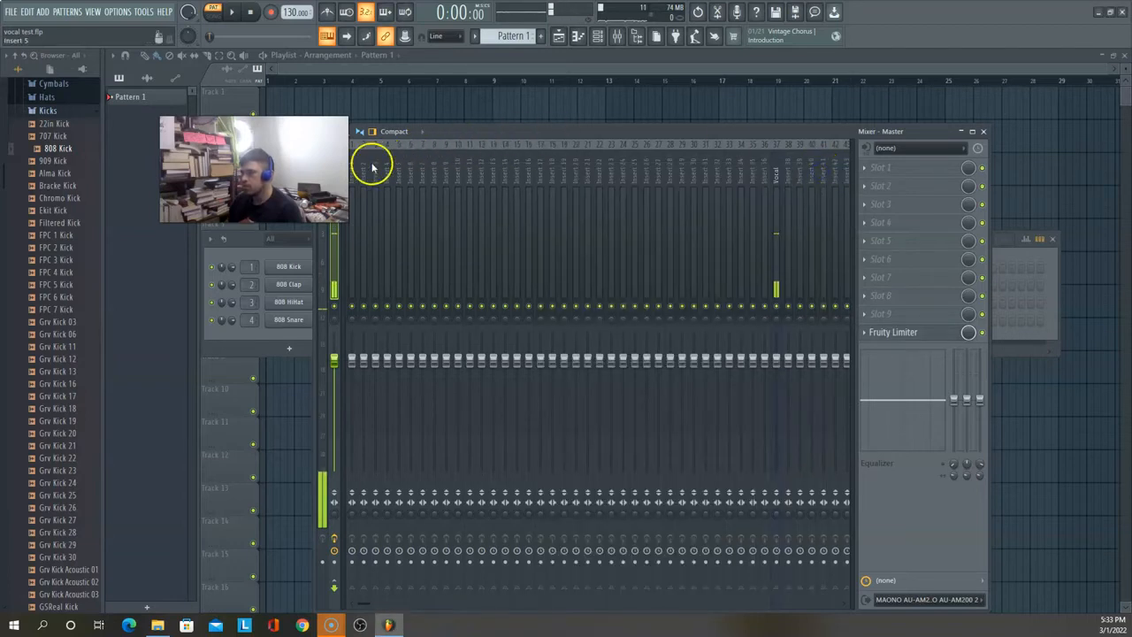
Step: Record audio into the playlist as an audio clip, using the stereo input MAONO AU-AM200 1 - MAONO AU-AM200 2, and stop the take
left_click_drag(256, 173, 201, 224)
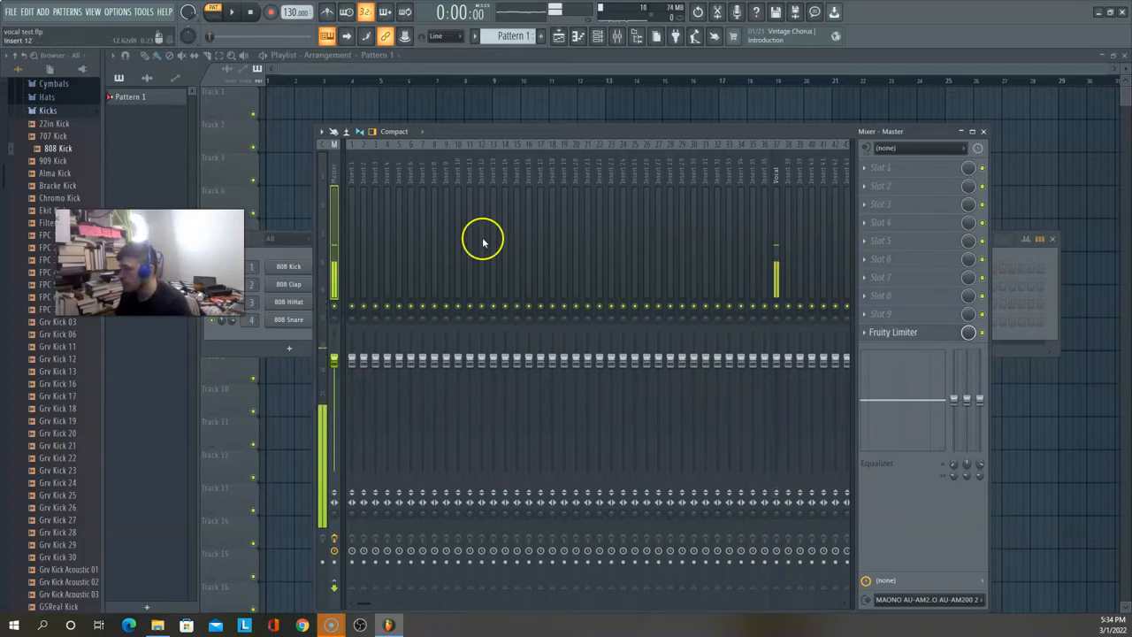
left_click(272, 13)
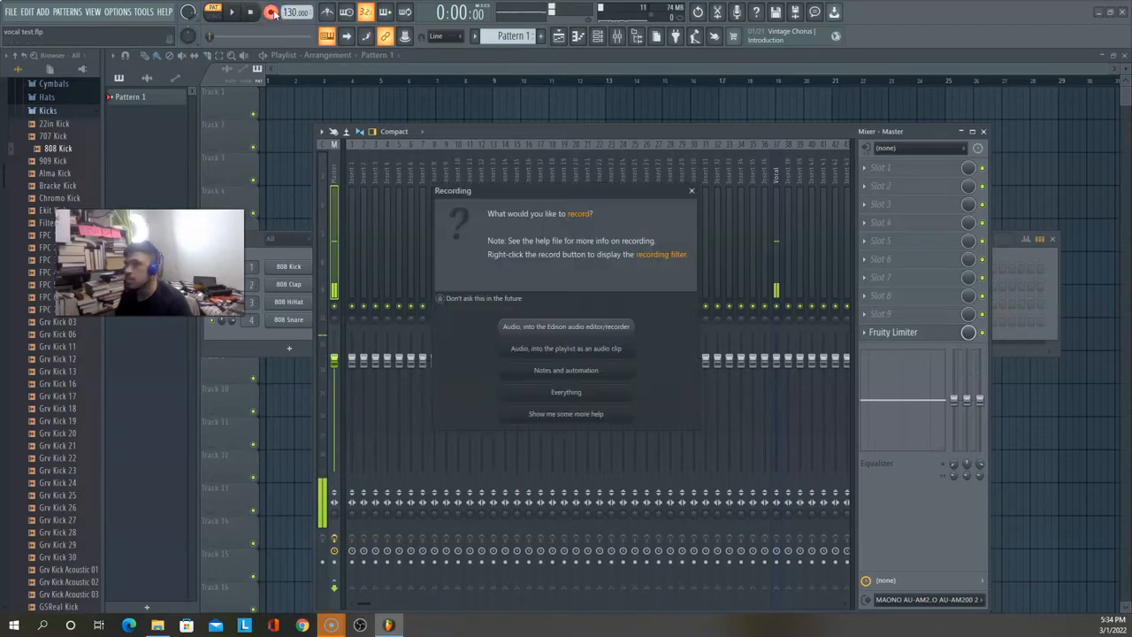
left_click(570, 350)
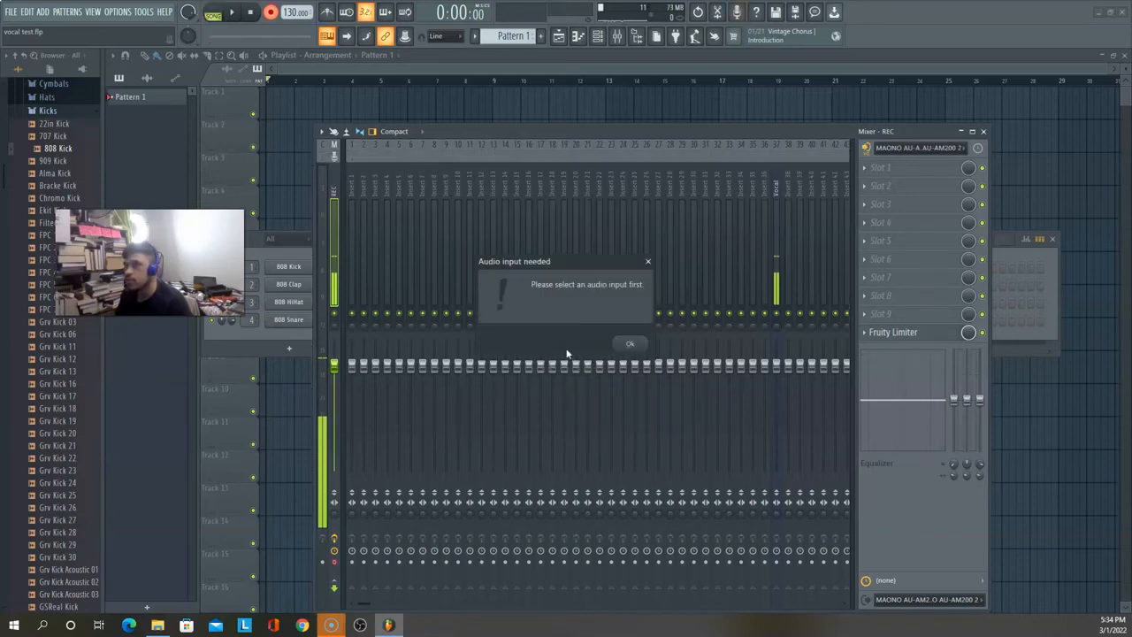
left_click(633, 345)
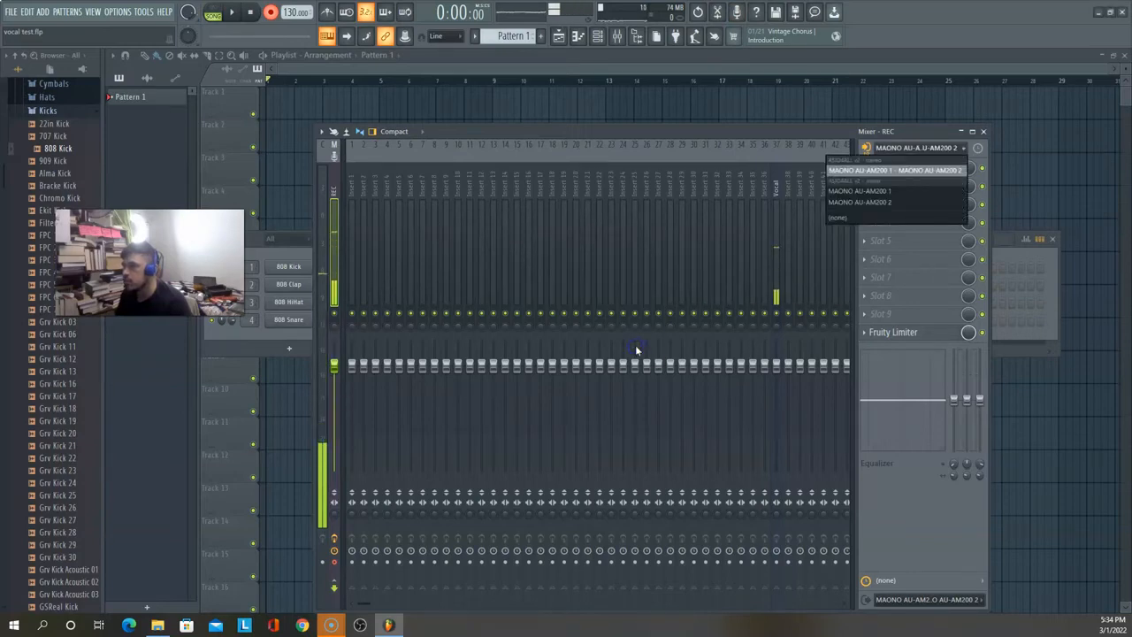
left_click(900, 169)
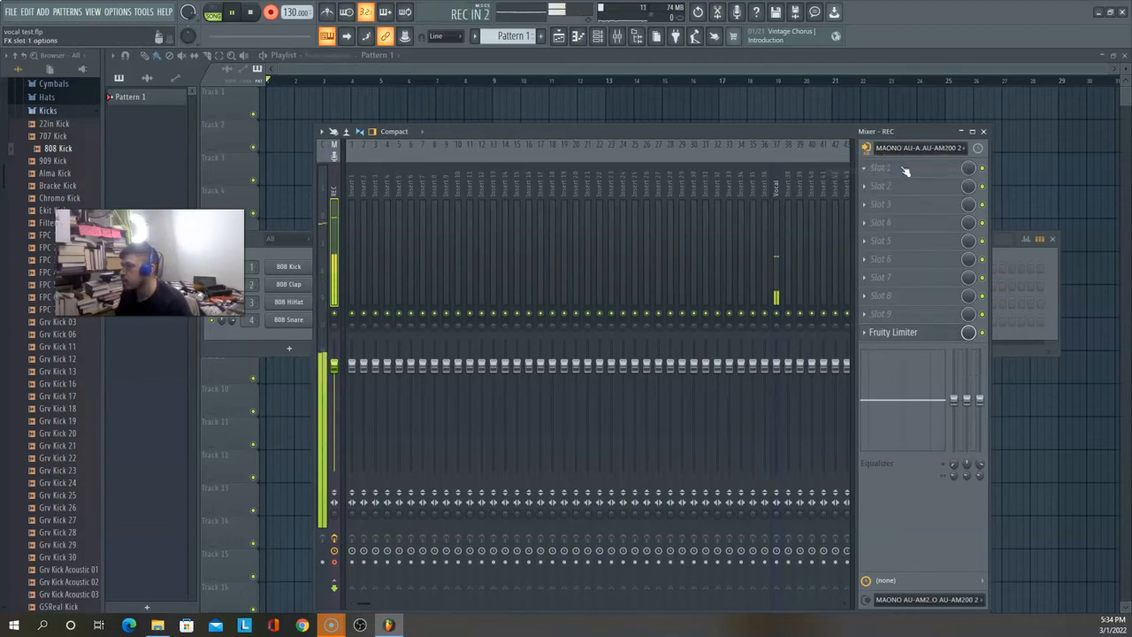
key("space")
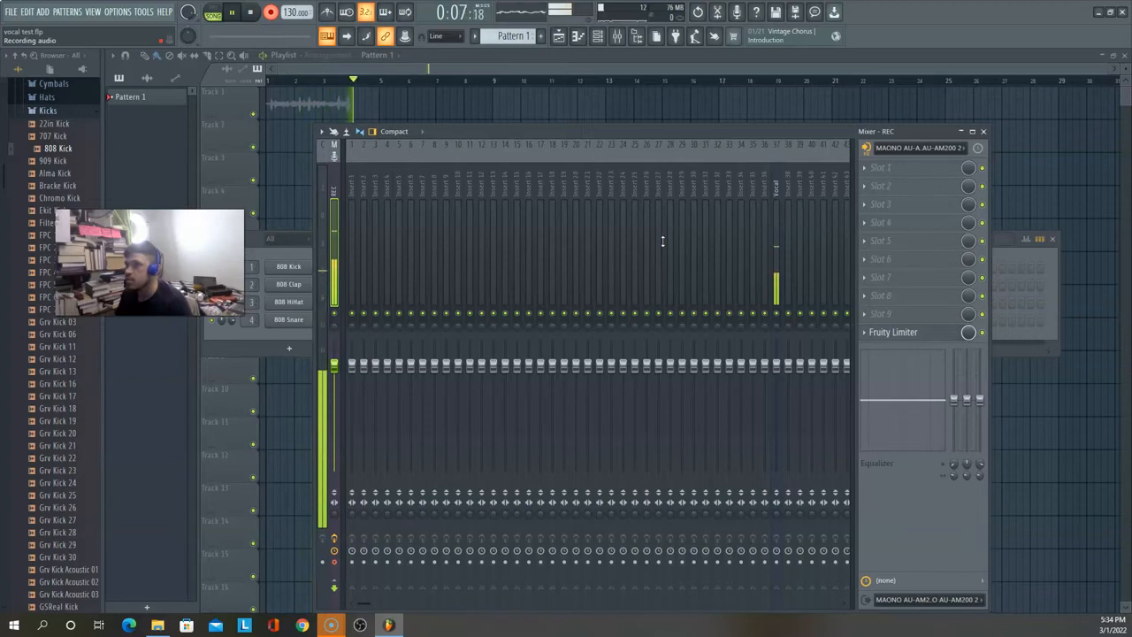
key("space")
left_click(583, 115)
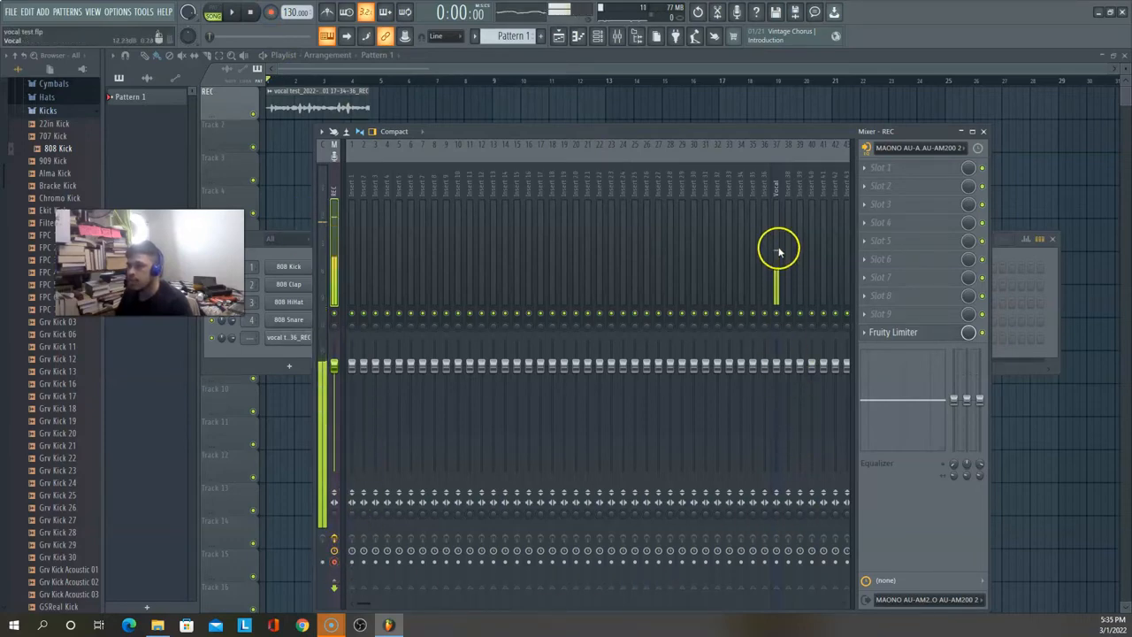
Step: Arm and disarm the Vocal mixer track for recording, and mute it
left_click(775, 292)
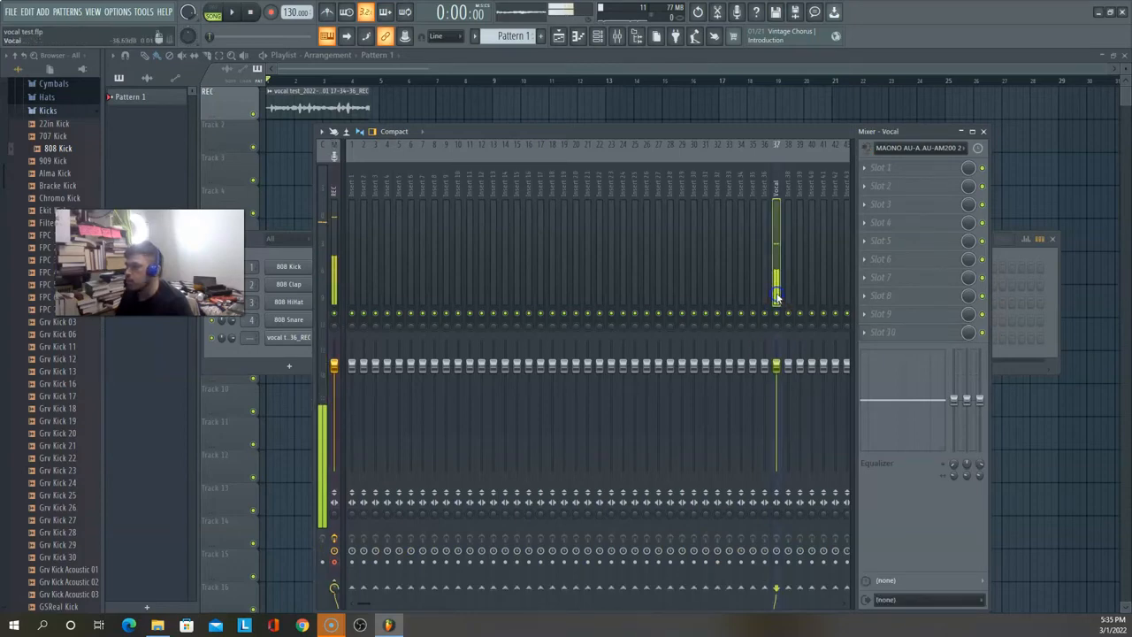
left_click(776, 562)
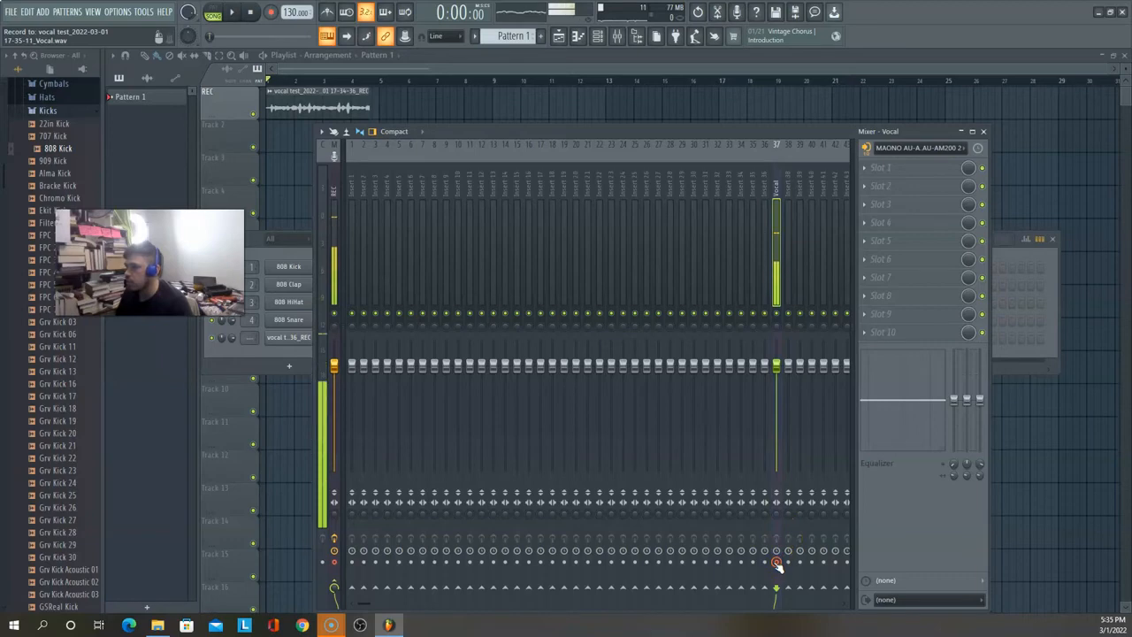
left_click(776, 564)
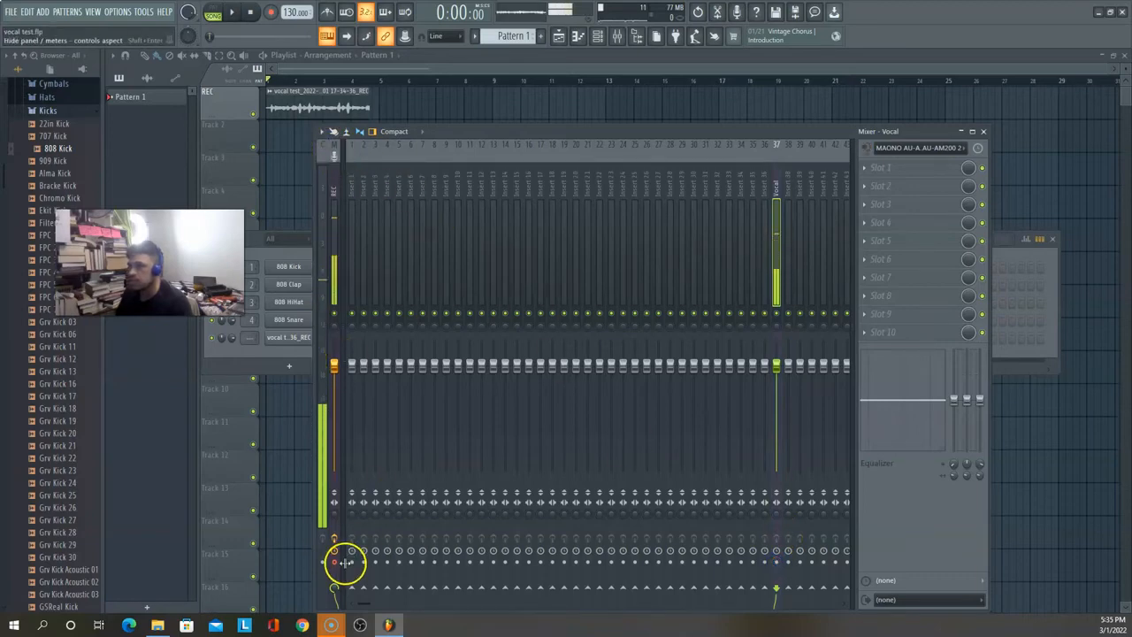
right_click(778, 314)
right_click(778, 314)
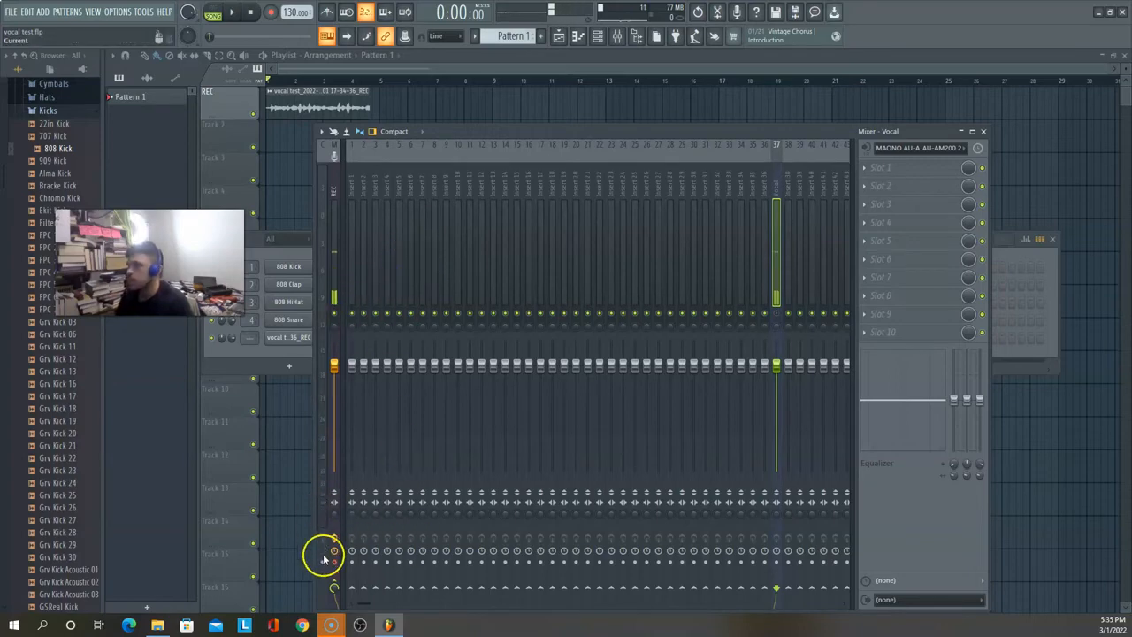
Step: Set the audio input of the REC master track to (none)
left_click(333, 297)
left_click(574, 417)
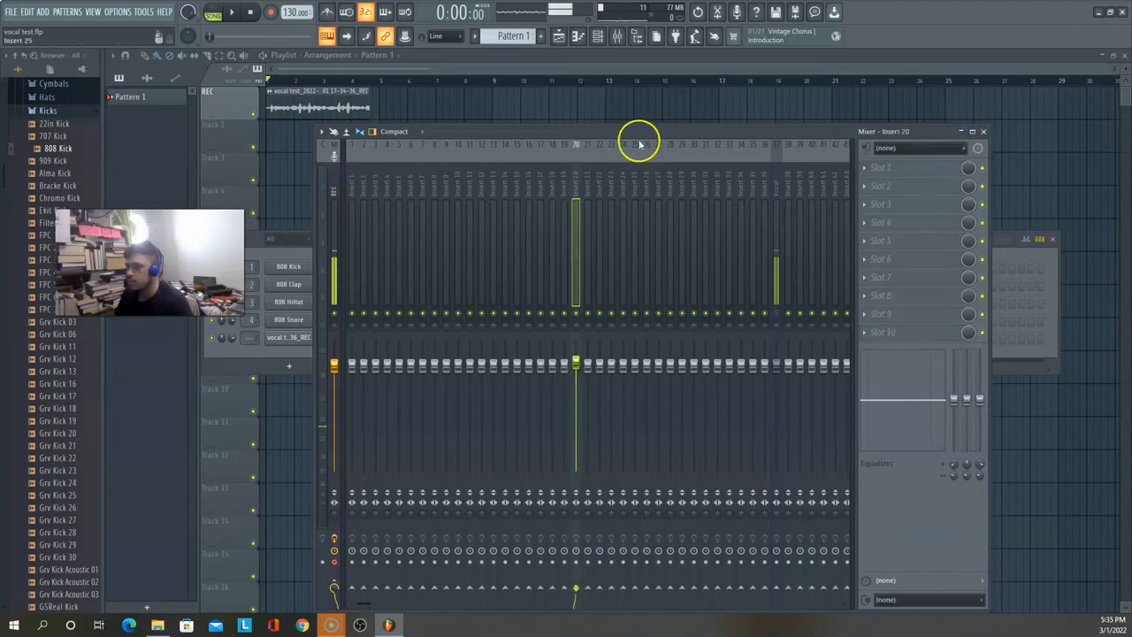
left_click(334, 184)
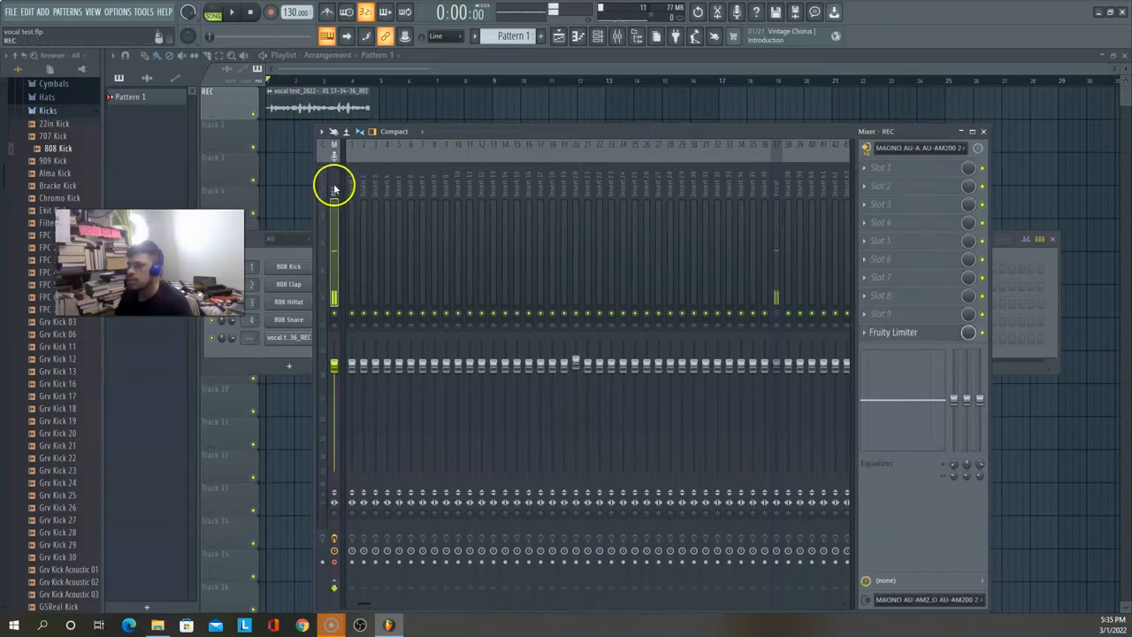
left_click(947, 151)
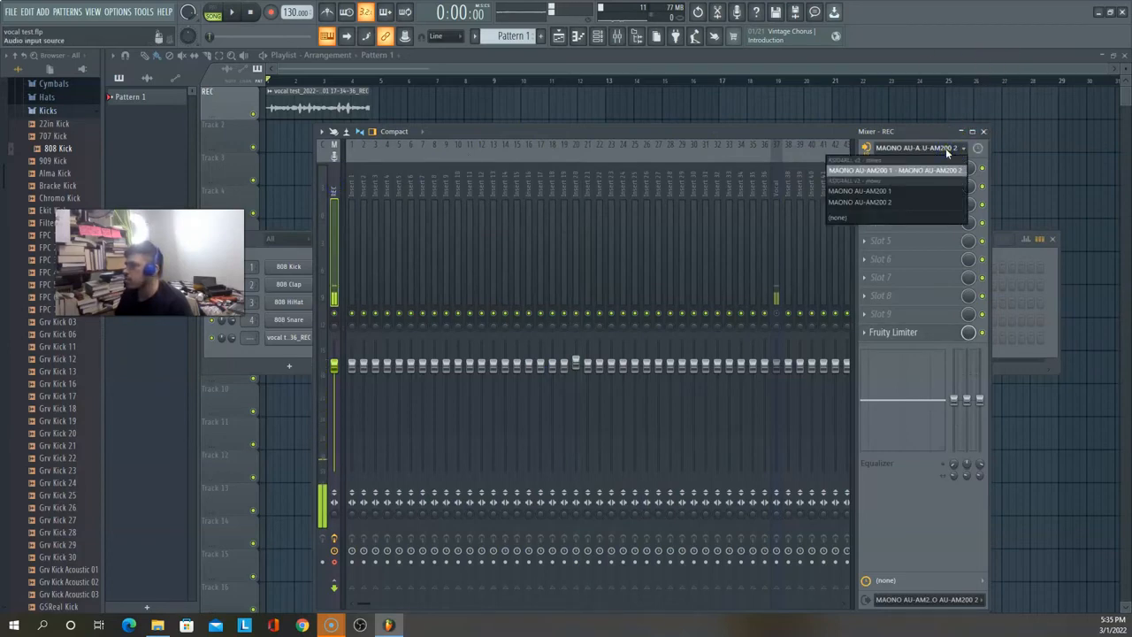
left_click(336, 183)
left_click(923, 152)
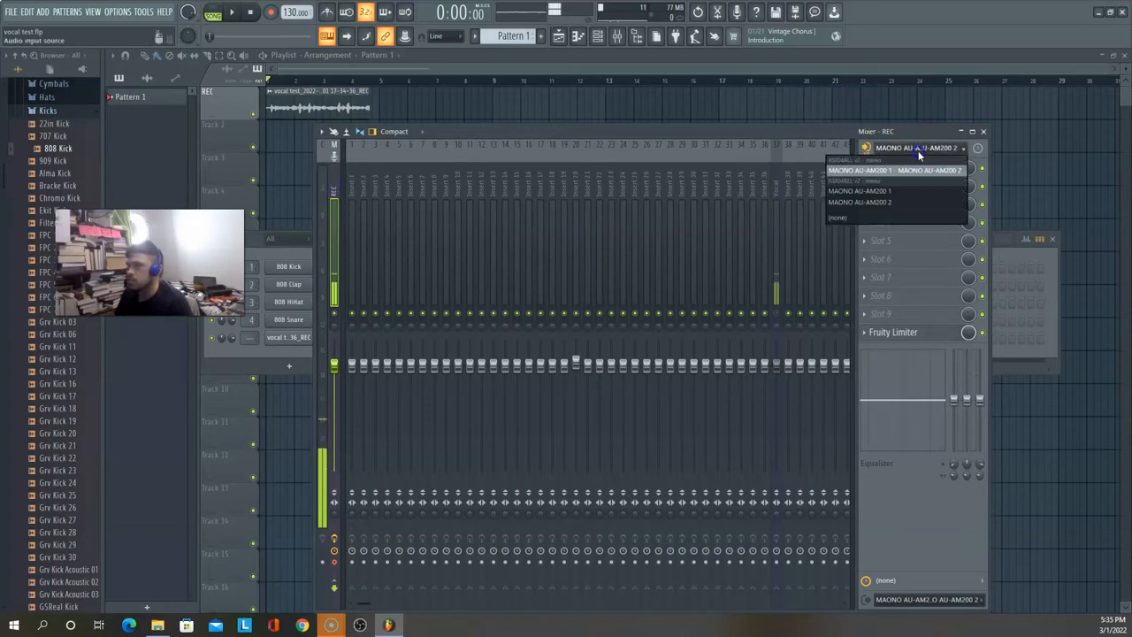
left_click(860, 218)
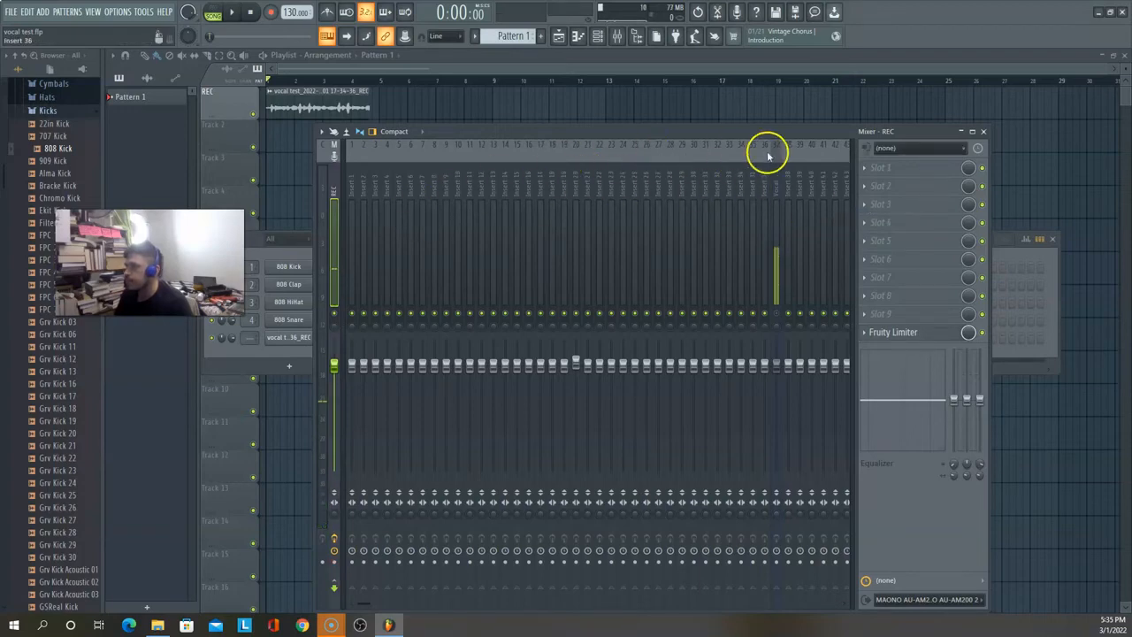
Step: Play back the recorded vocal clip and stop the playback
left_click(776, 314)
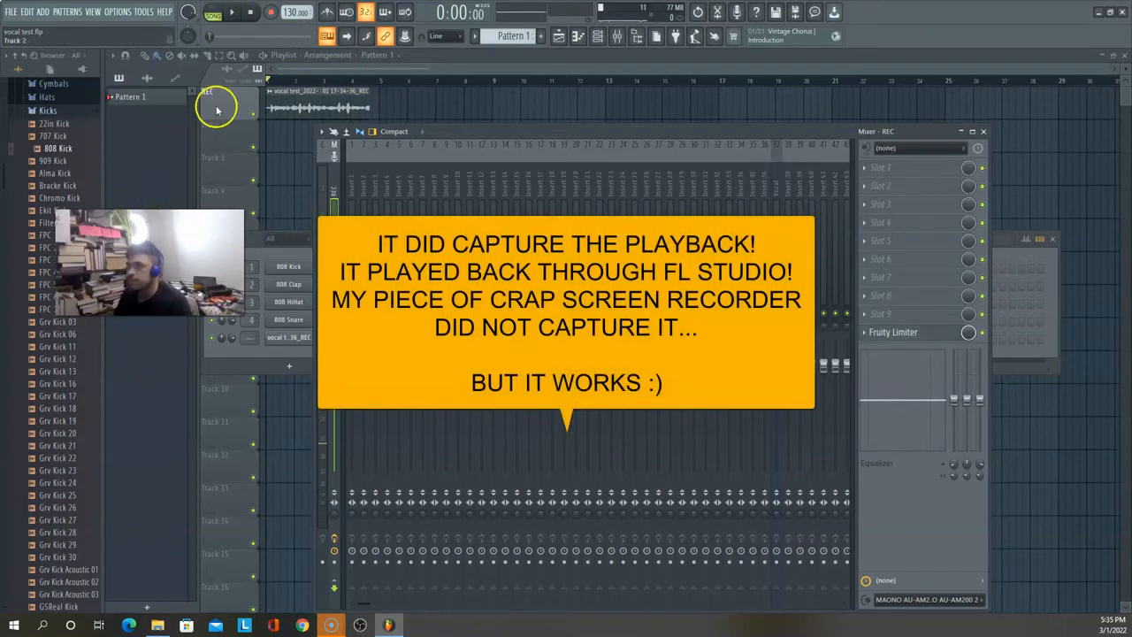
left_click(234, 11)
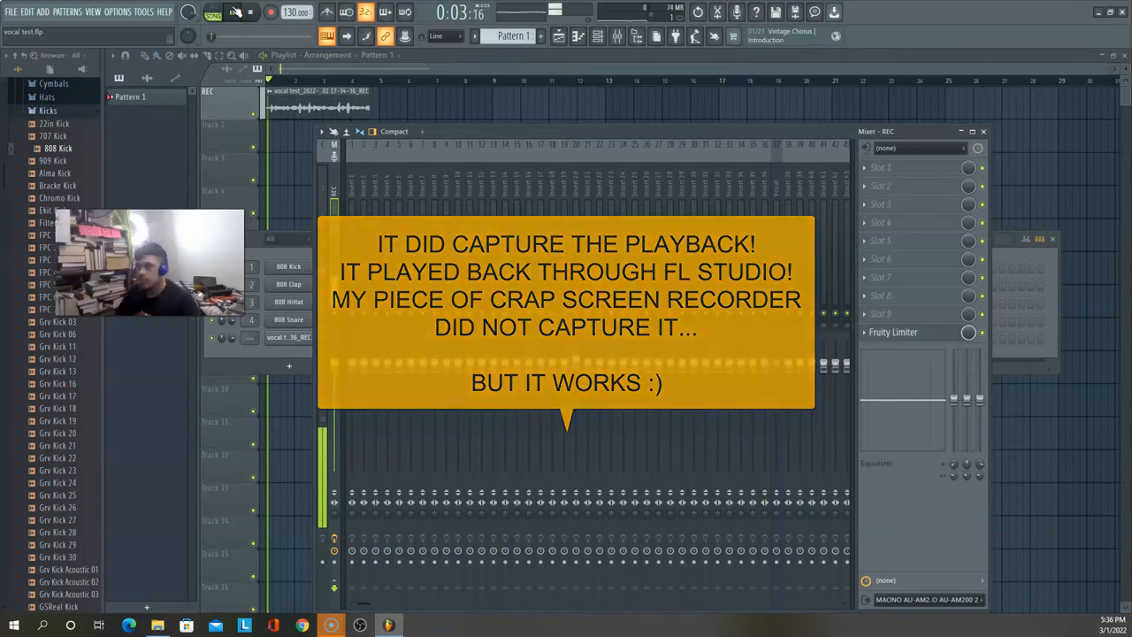
left_click(235, 12)
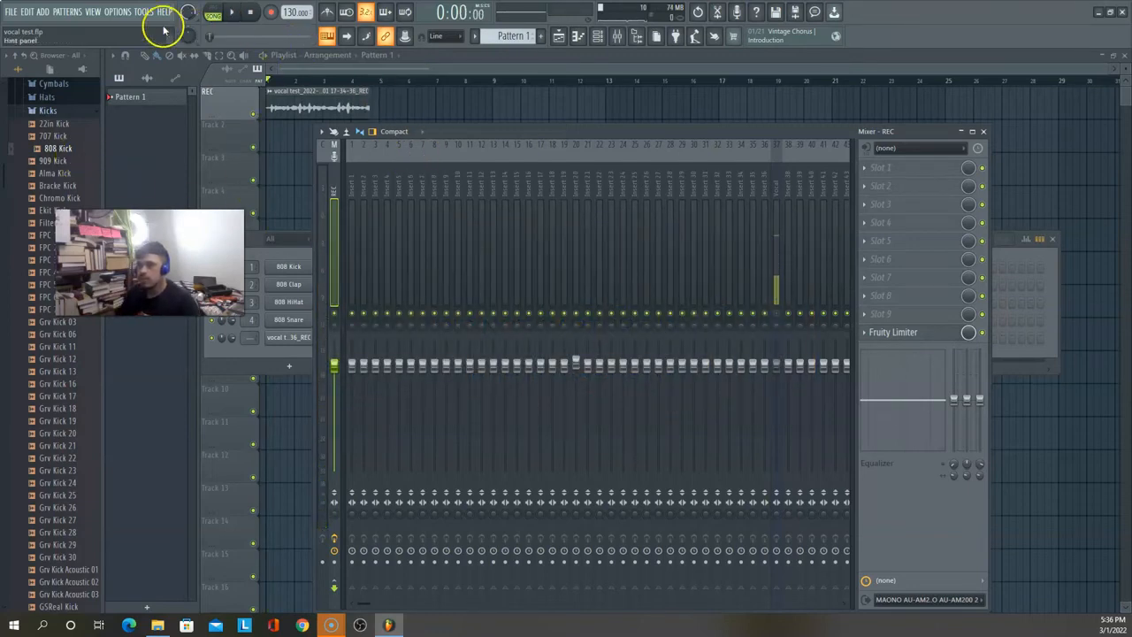
Step: Open the ASIO4ALL driver panel from the audio settings and raise the ASIO buffer size to 192 samples
left_click(119, 12)
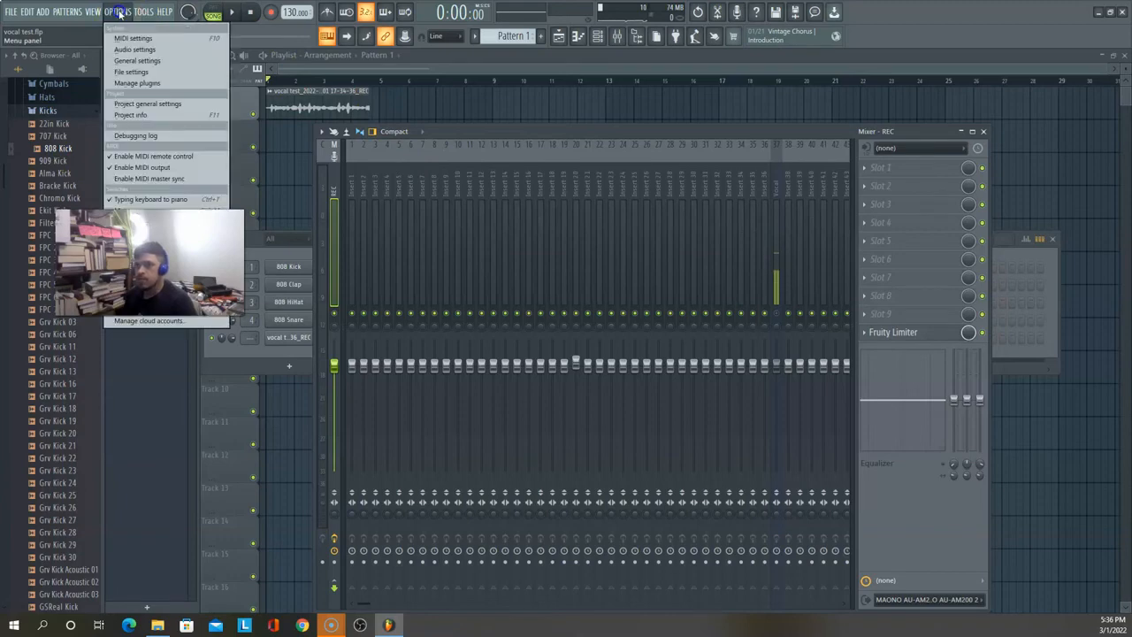
left_click(127, 50)
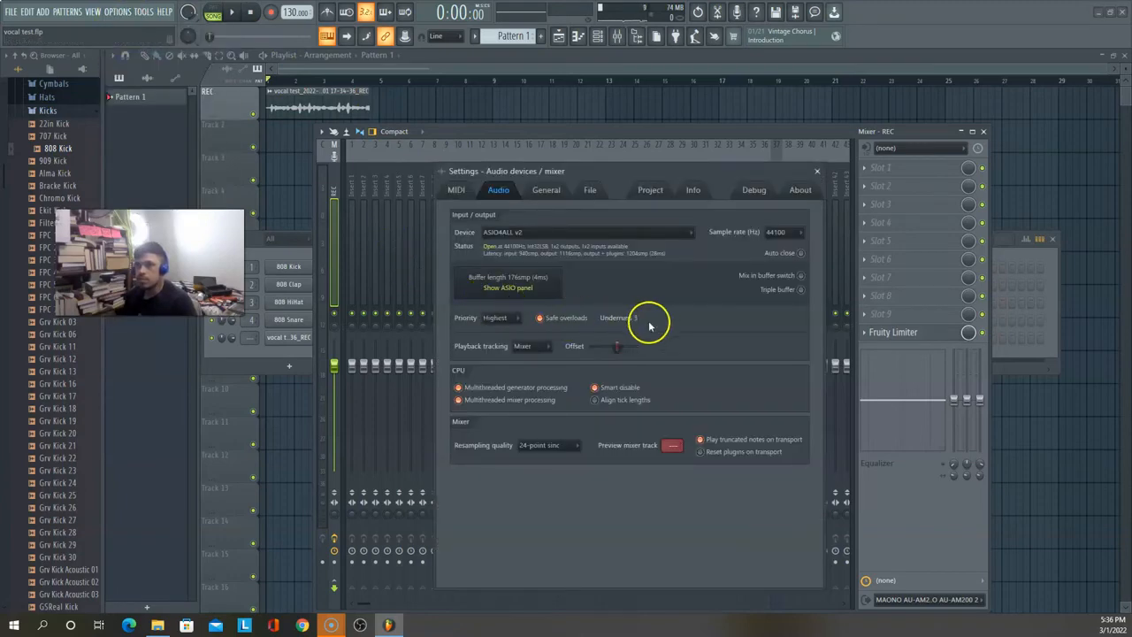
left_click(531, 289)
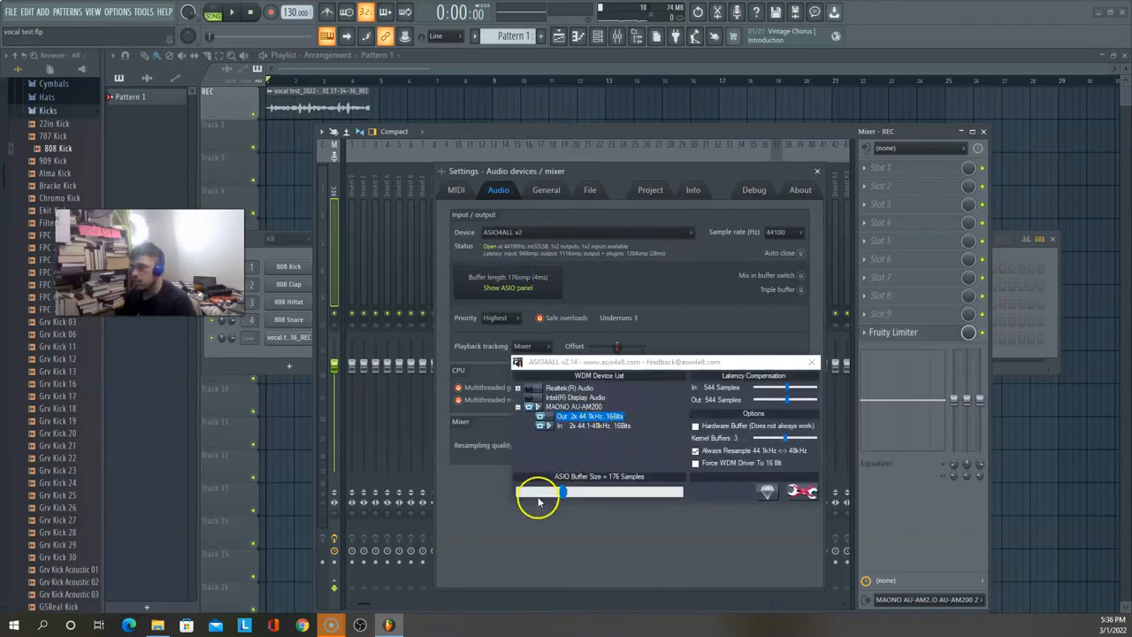
left_click(562, 493)
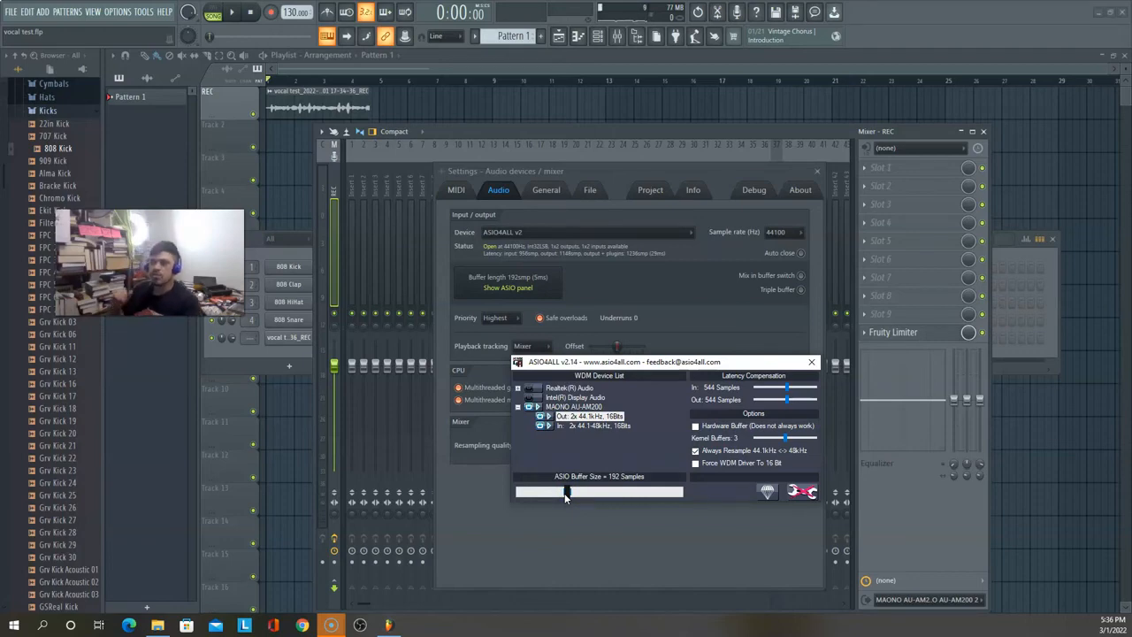
Step: Move the audio settings window aside to unmute the Vocal mixer track, and select the MAONO AU-AM200 input in the ASIO4ALL device list
left_click(819, 131)
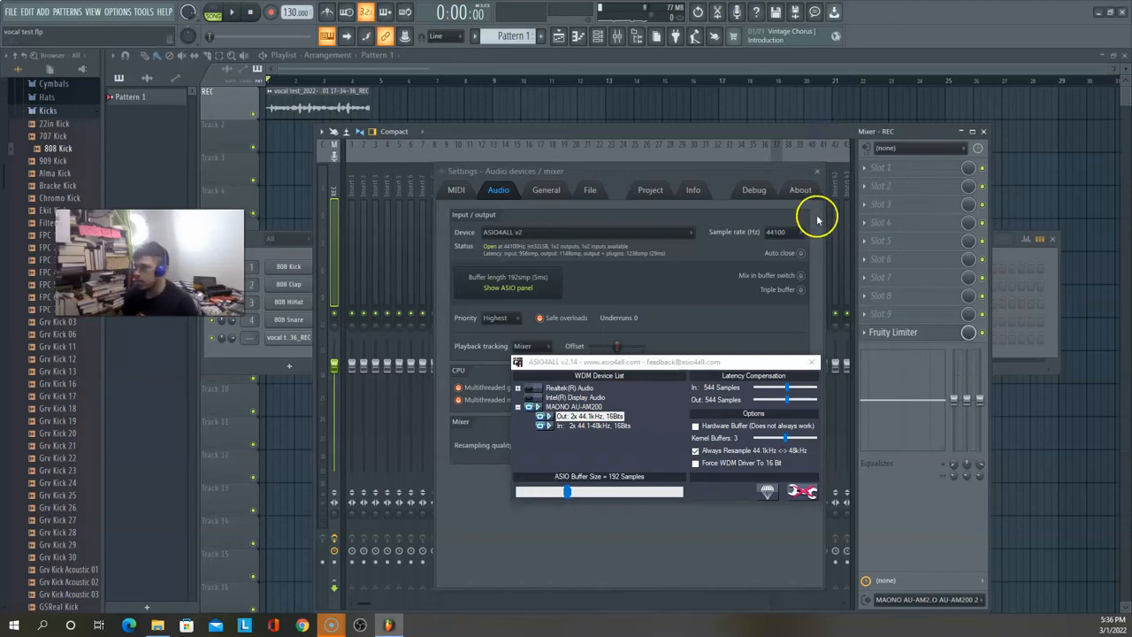
left_click_drag(778, 173, 613, 302)
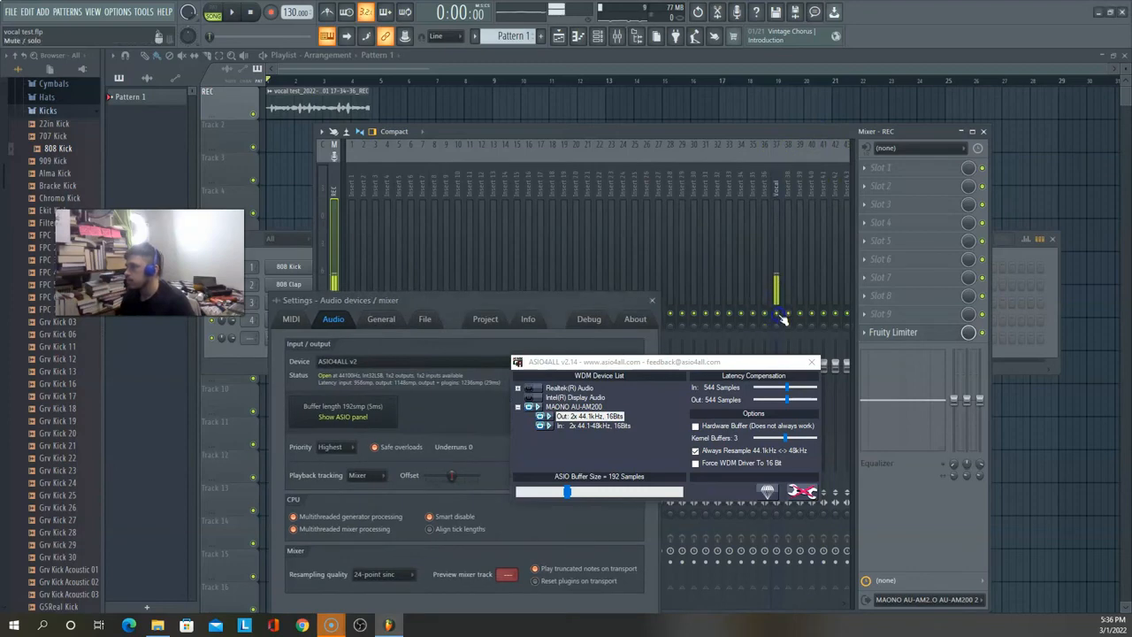
left_click_drag(515, 305, 520, 122)
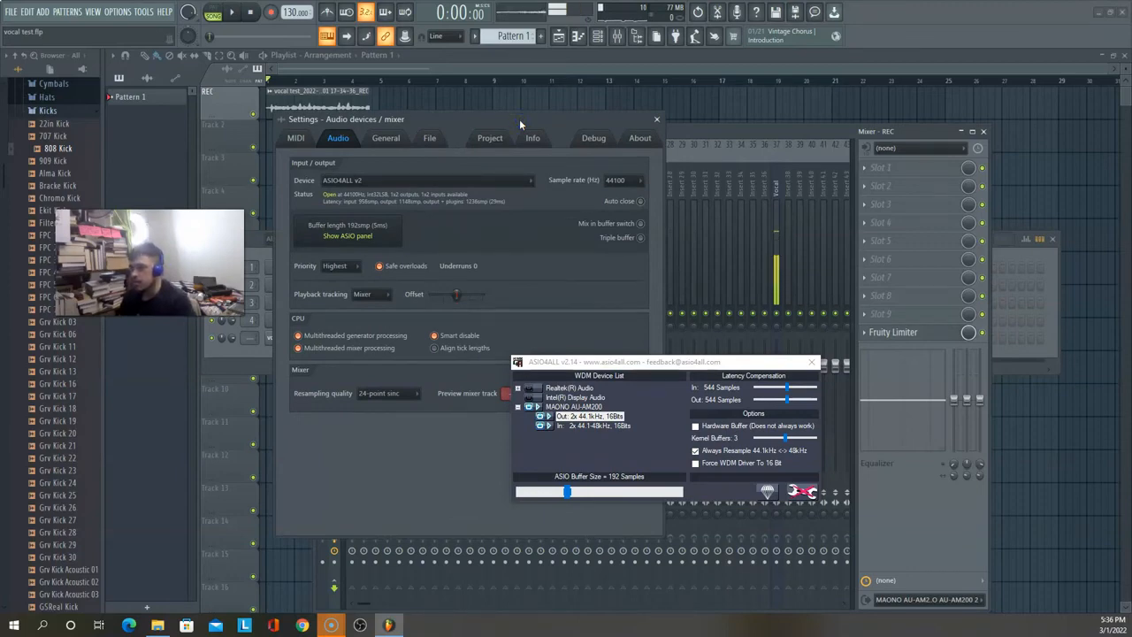
left_click_drag(519, 119, 437, 291)
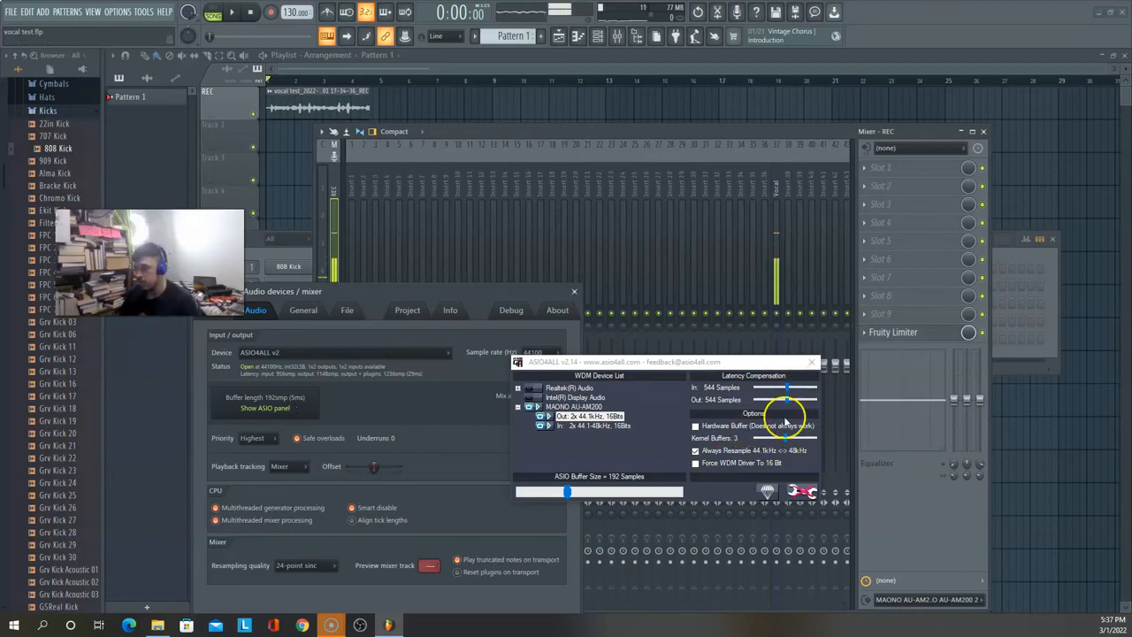
left_click(579, 426)
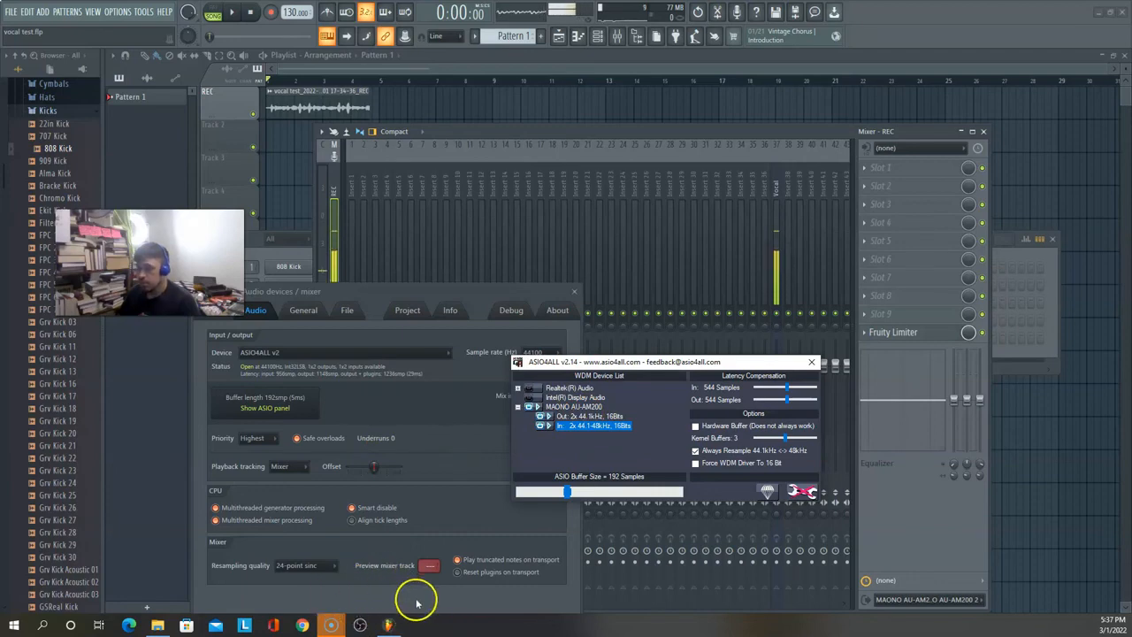
mouse_move(326, 629)
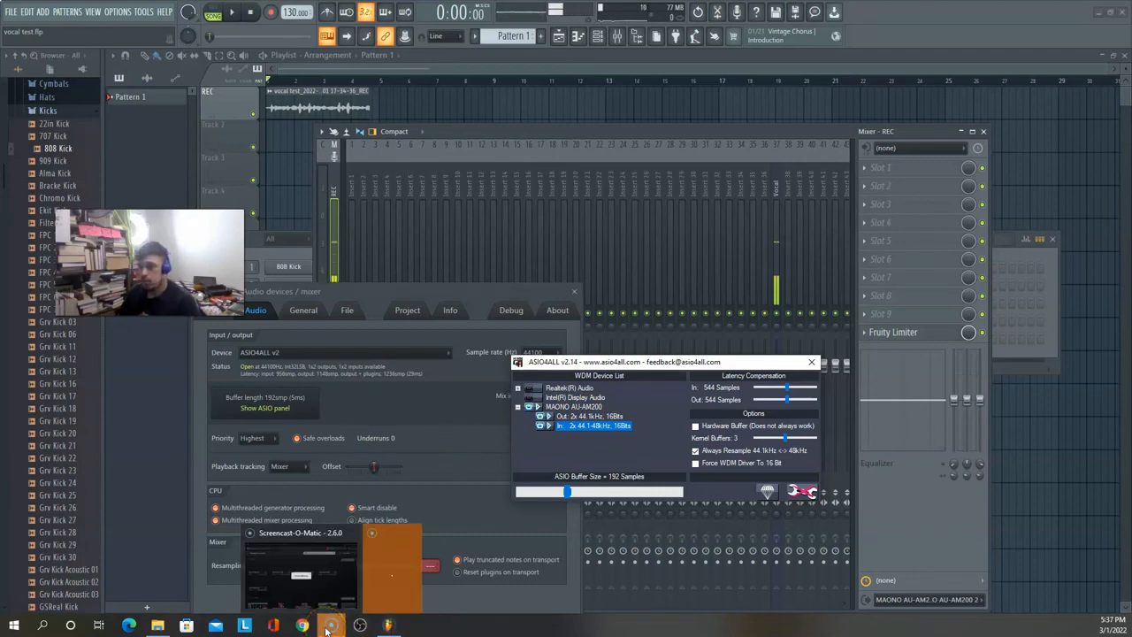